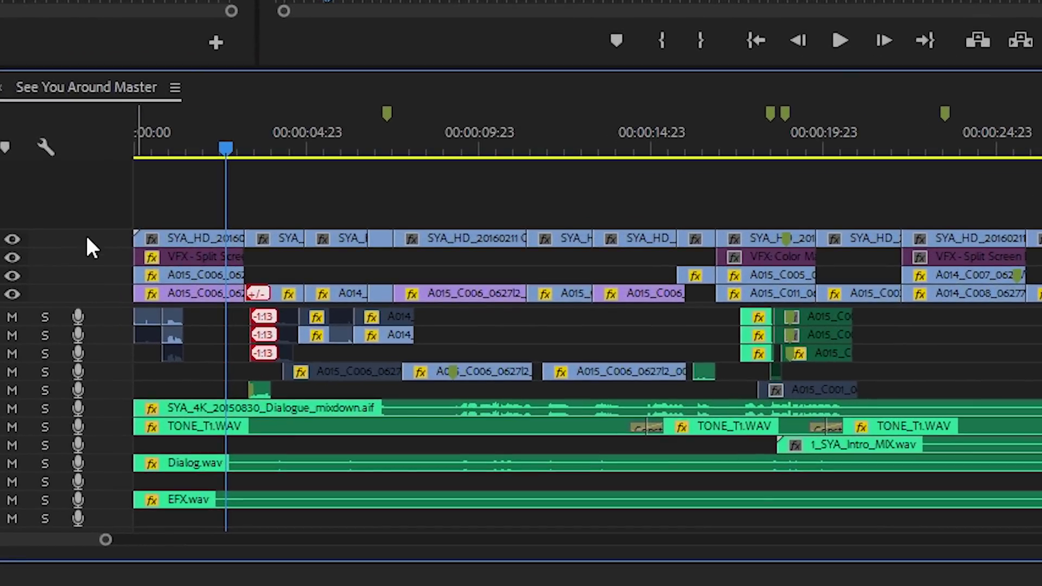
Toggle the top video track twice between thumbnail view and short height
double_click(87, 247)
double_click(107, 225)
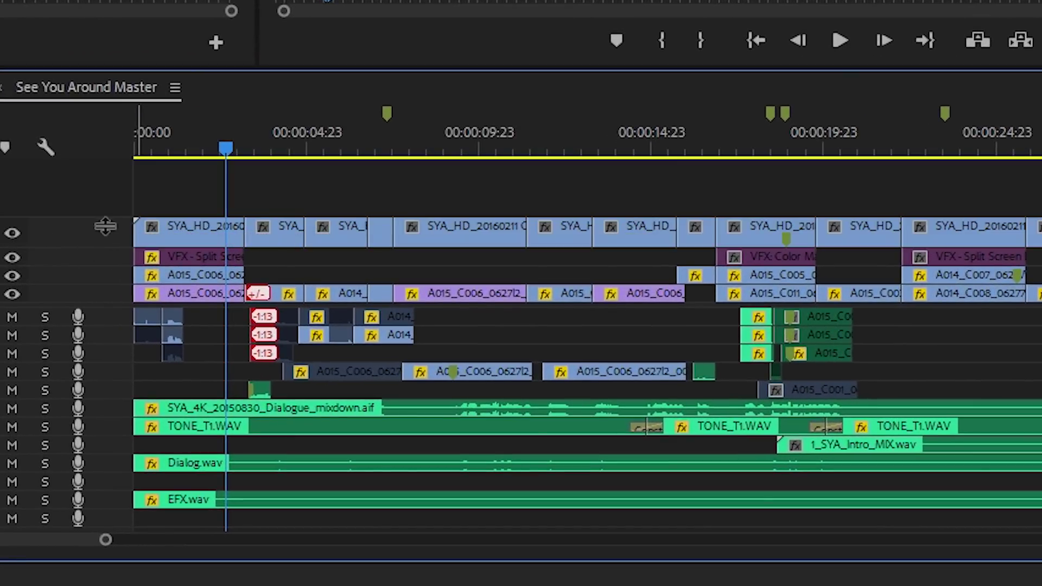
double_click(103, 239)
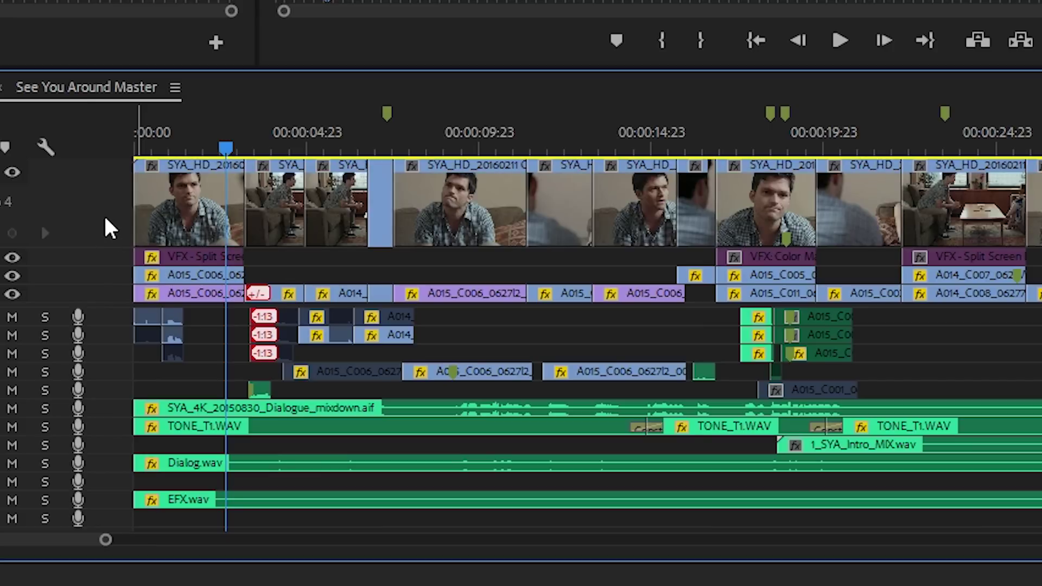
double_click(106, 222)
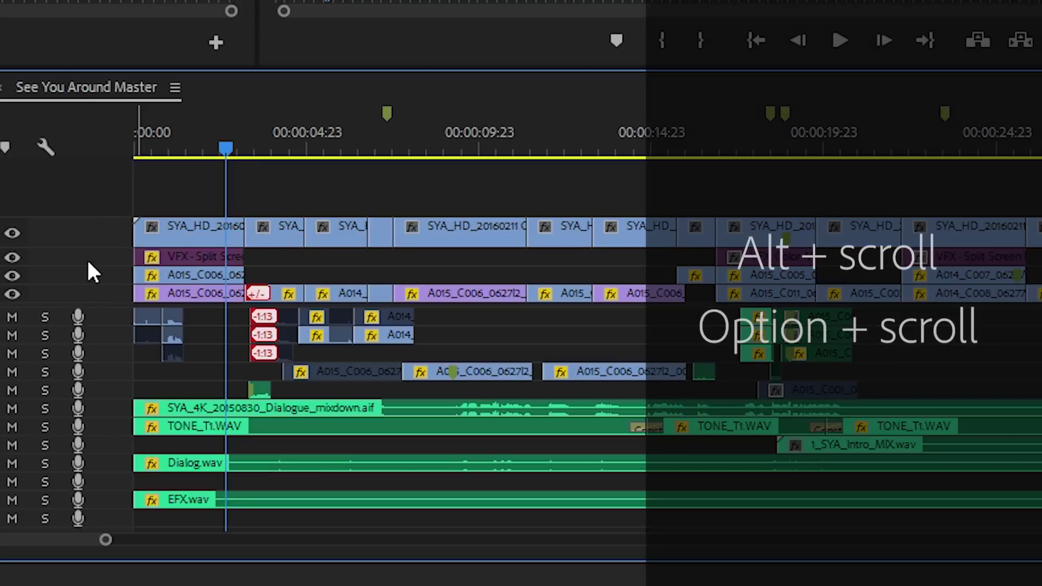
scroll(96, 236, "up", 3)
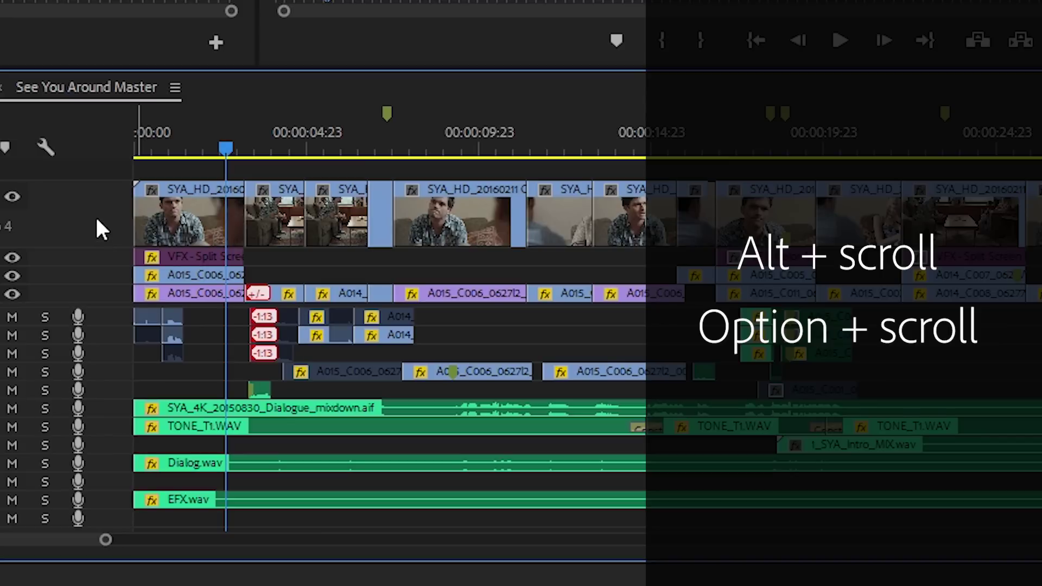
scroll(95, 228, "down", 3)
scroll(92, 237, "down", 2)
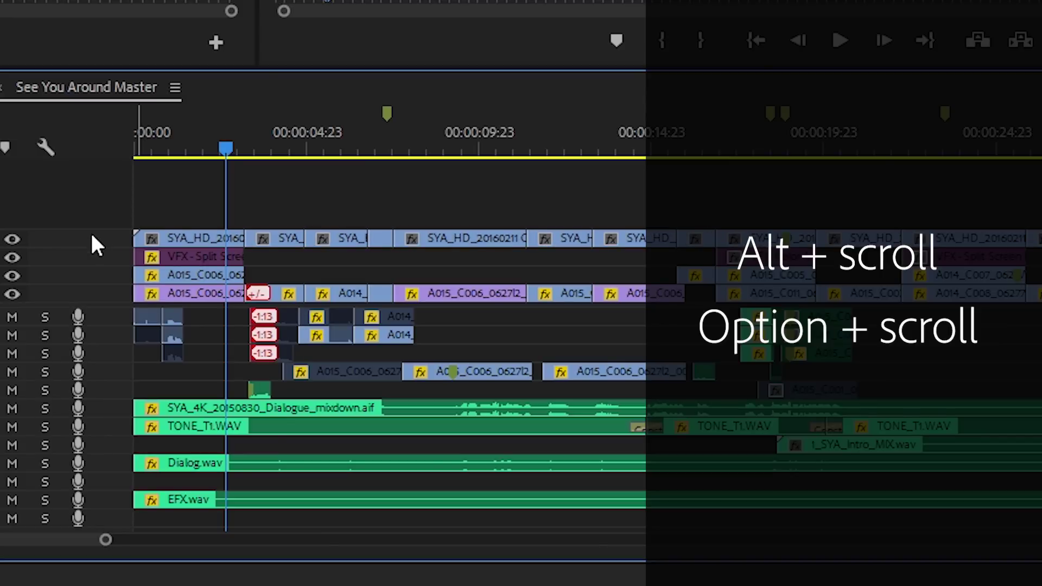
scroll(109, 260, "up", 3)
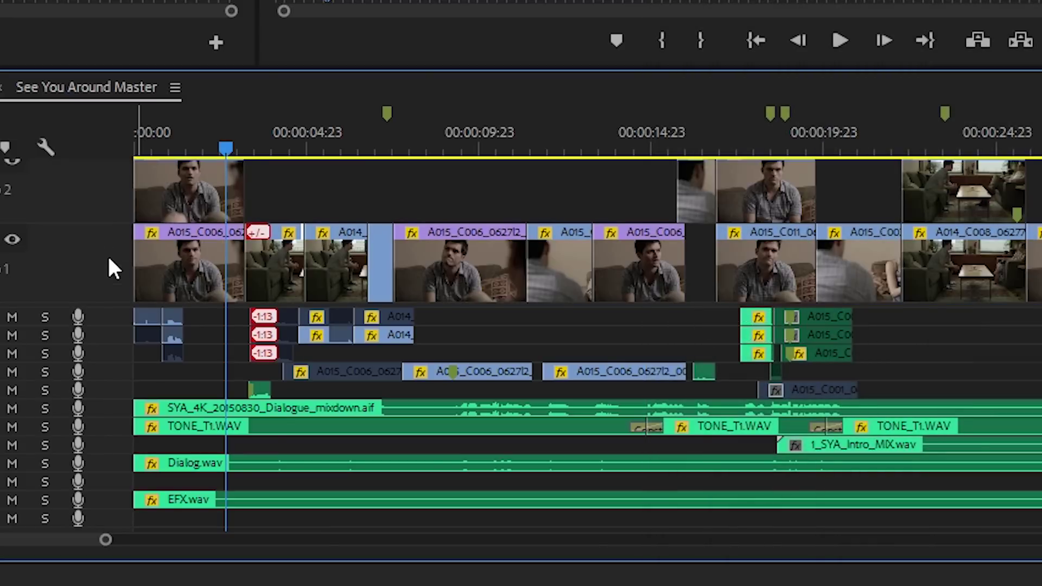
scroll(109, 259, "down", 3)
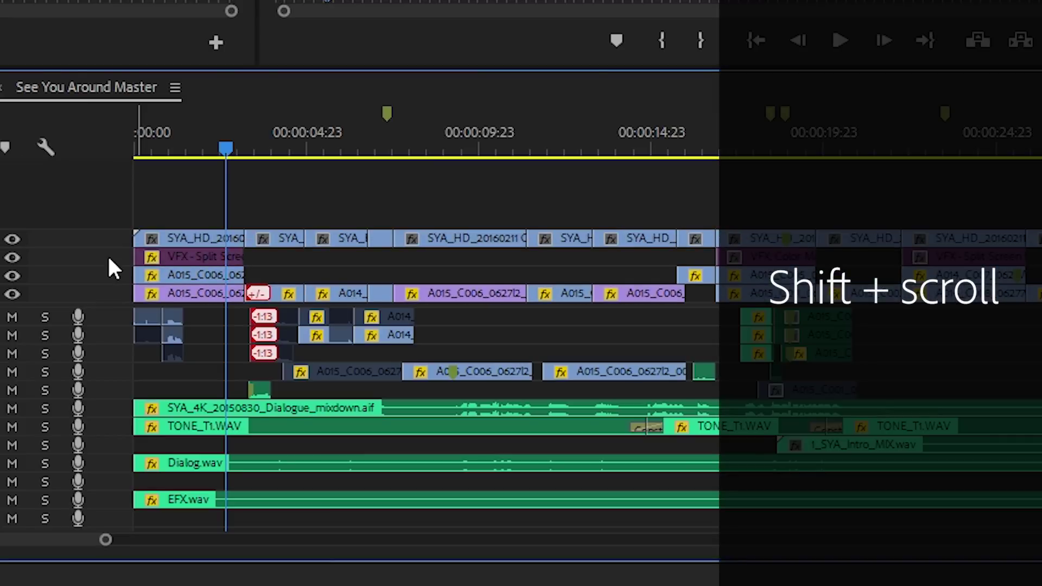
scroll(111, 308, "up", 2)
scroll(105, 323, "up", 3)
scroll(105, 324, "down", 2)
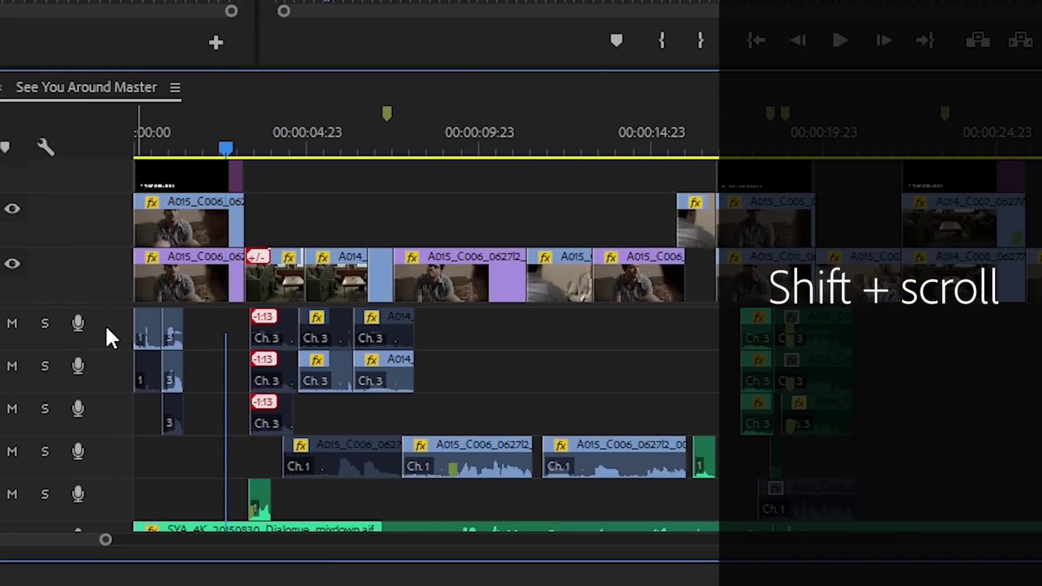
scroll(103, 324, "down", 2)
scroll(103, 324, "up", 2)
scroll(103, 324, "down", 3)
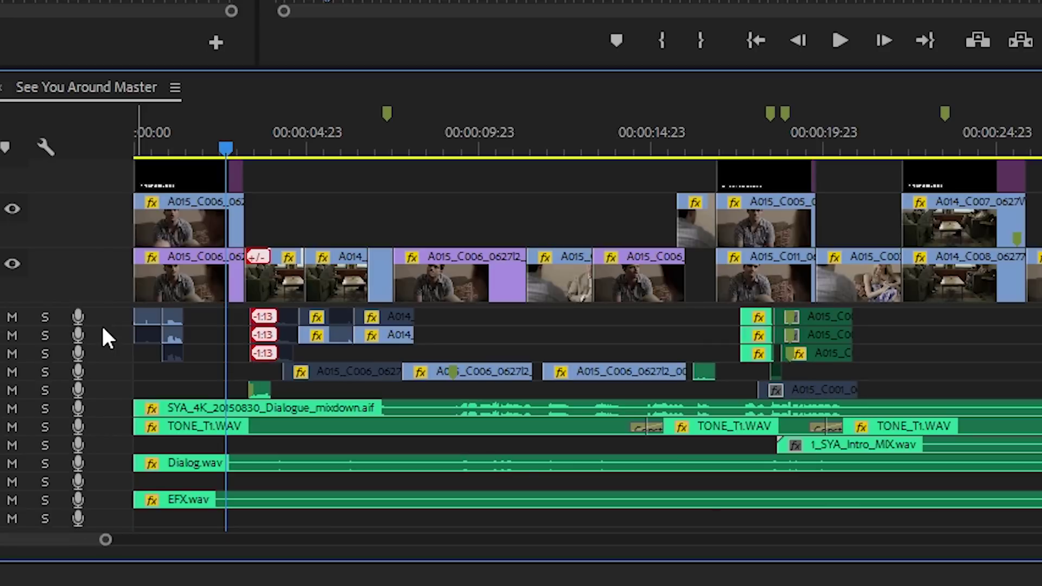
scroll(103, 271, "down", 3)
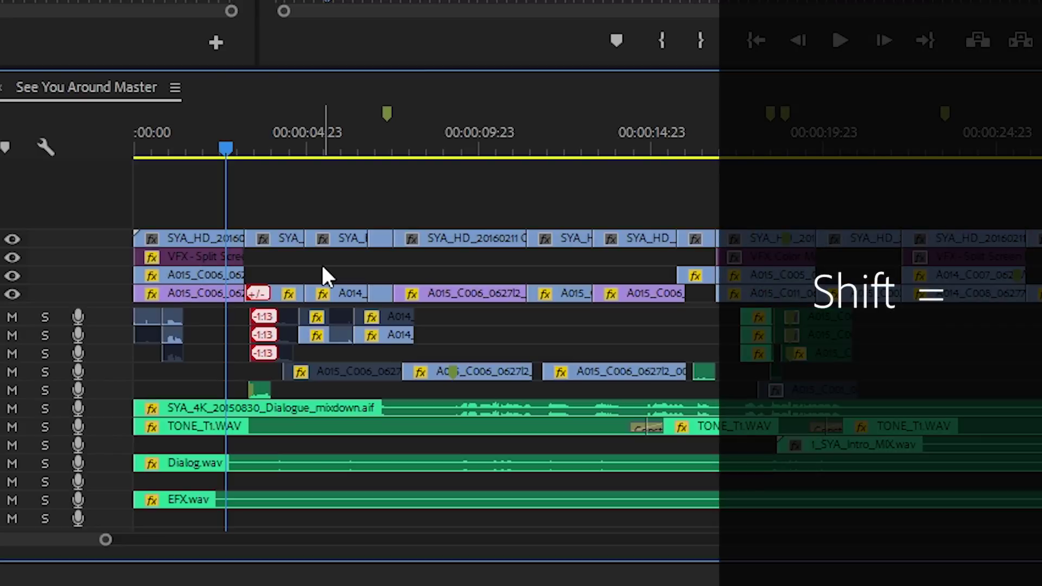
Resize tracks by shortcut: all with Shift+=/Shift+-, video with Ctrl+=/Ctrl+-, audio with Alt+-
key("shift+equal")
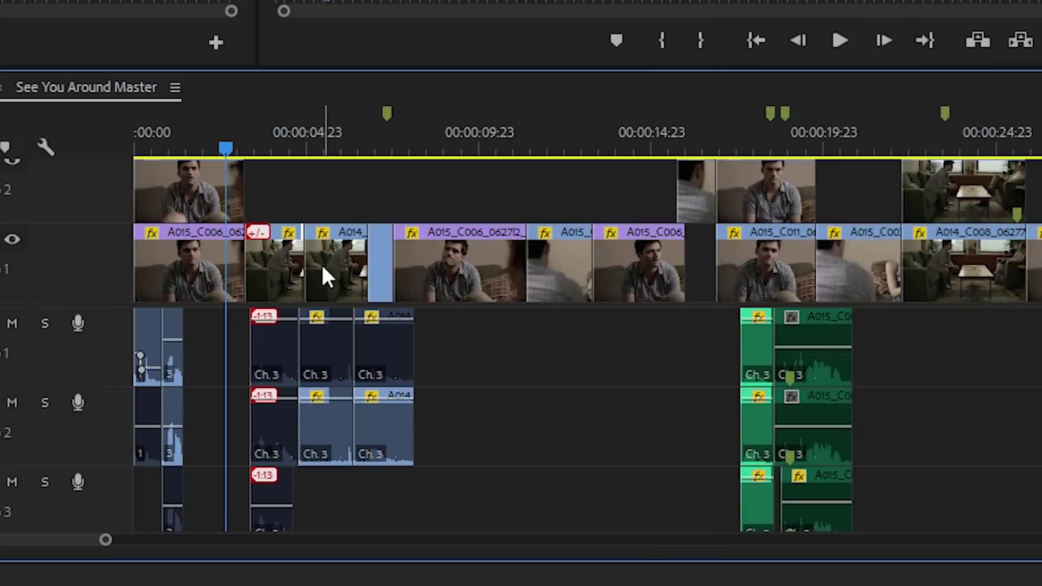
key("shift+minus")
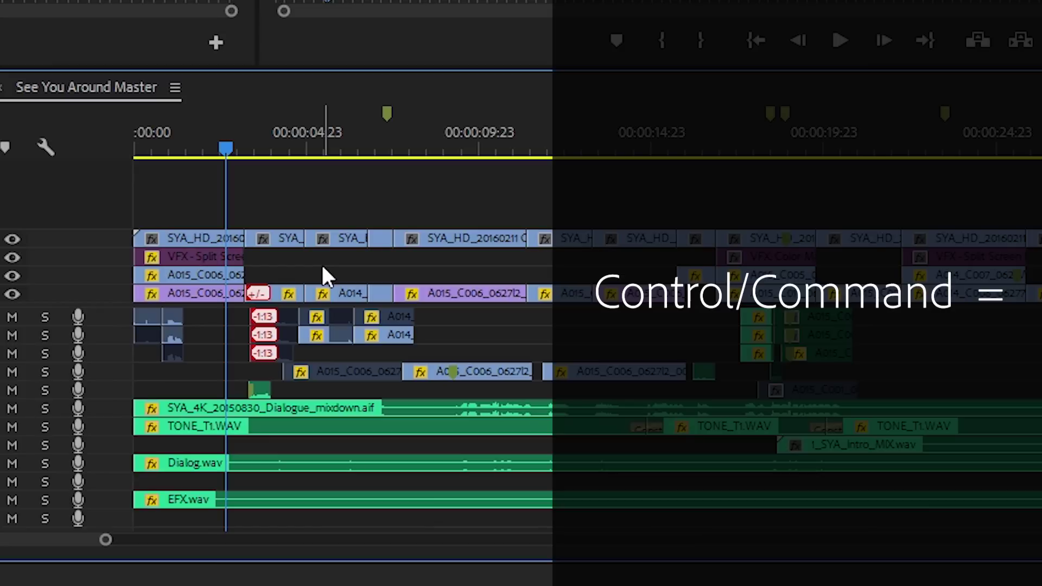
key("ctrl+equal")
key("ctrl+equal")
key("ctrl+equal")
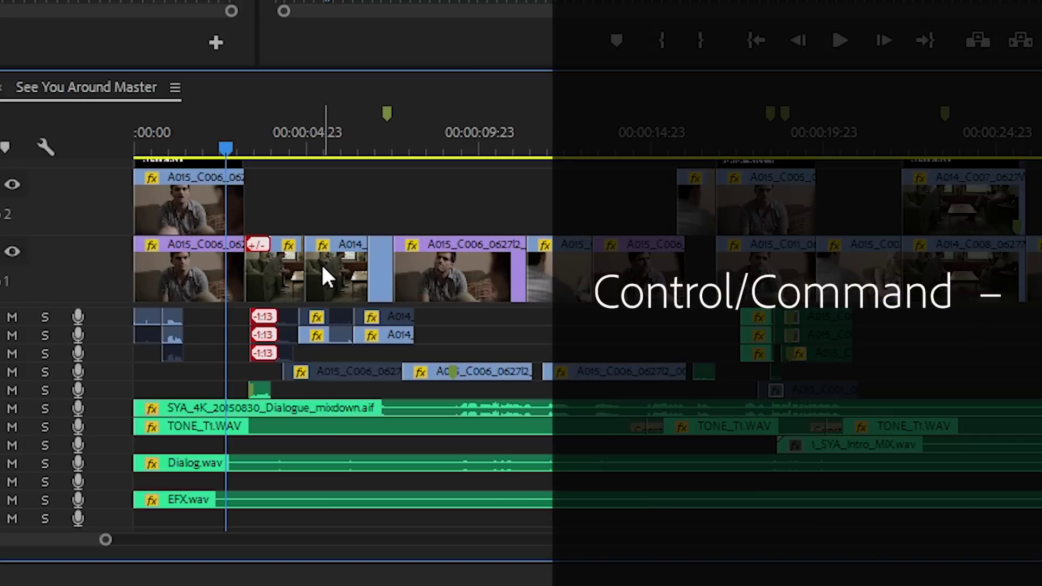
key("ctrl+minus")
key("ctrl+minus")
key("ctrl+minus")
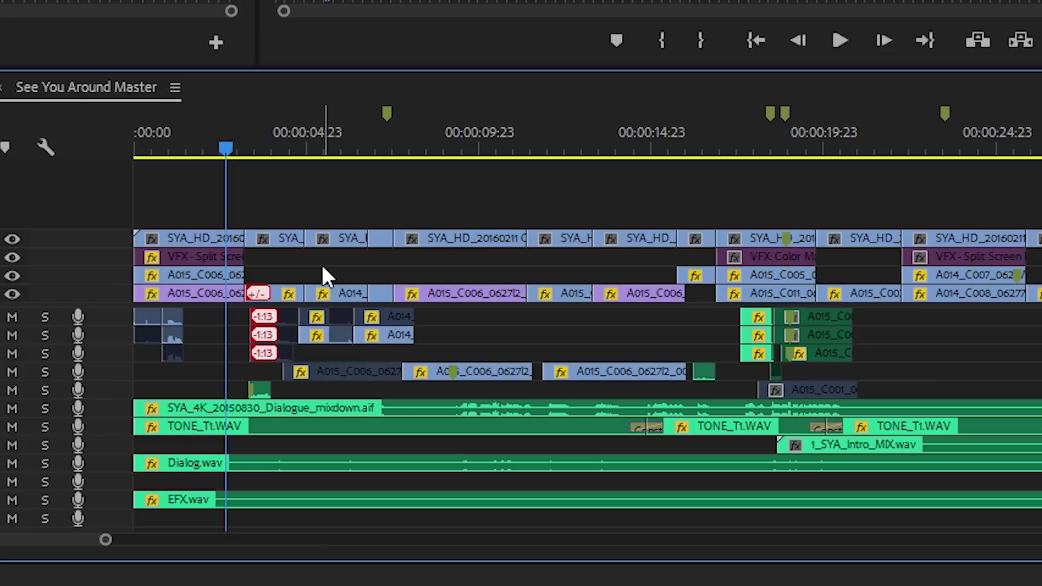
key("alt+minus")
key("alt+minus")
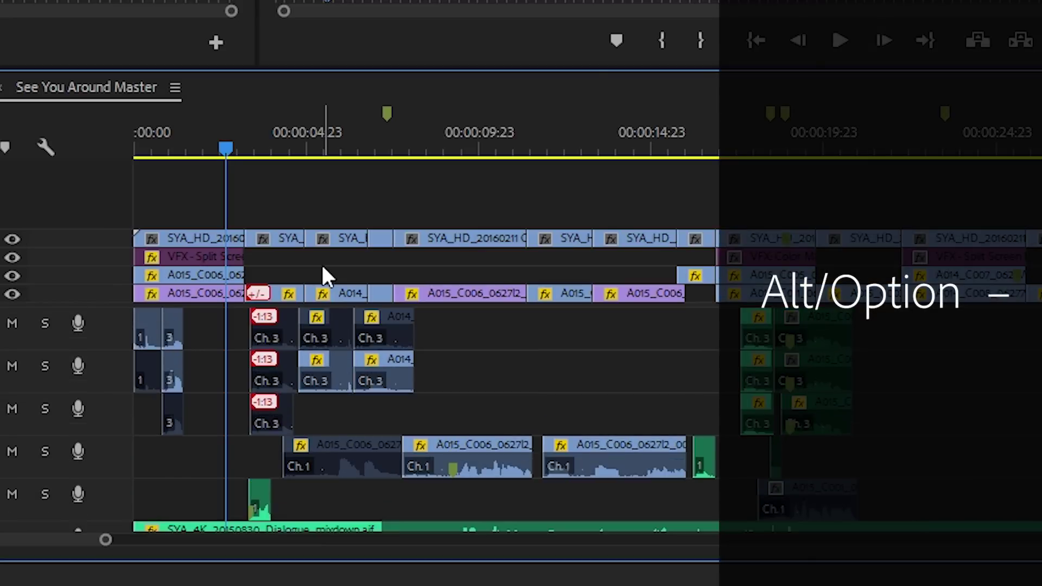
key("alt+minus")
key("alt+minus")
key("alt+minus")
key("alt+minus")
key("alt+minus")
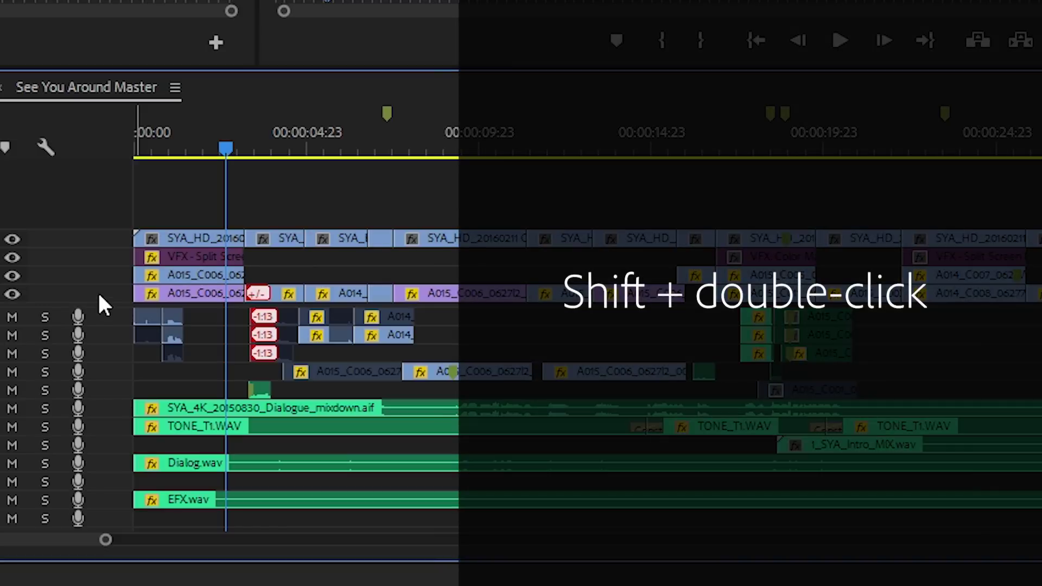
Expand all video tracks, maximize the timeline, and collapse audio tracks to minimum height
double_click(99, 297, "shift")
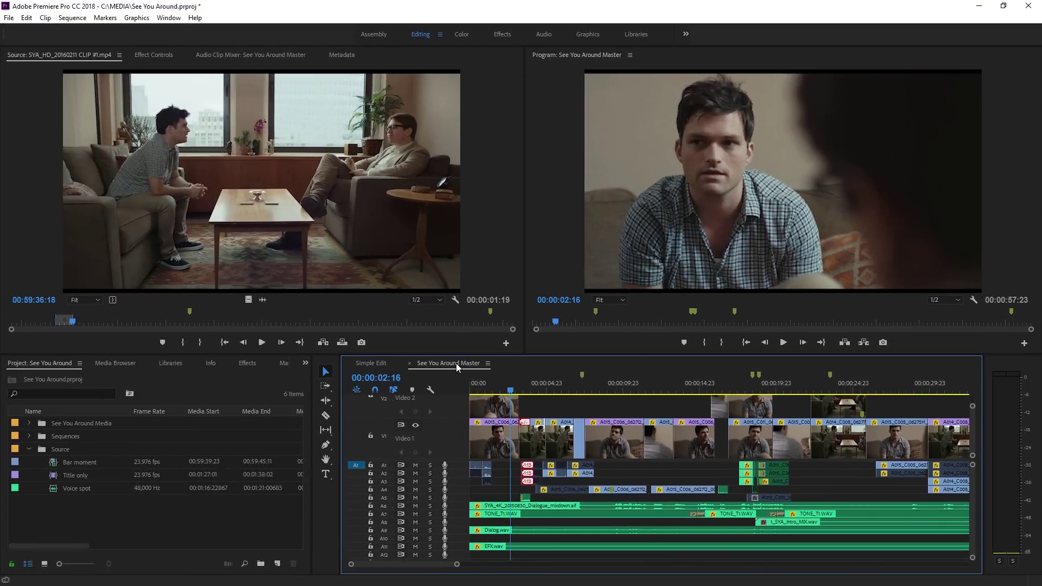
double_click(456, 363)
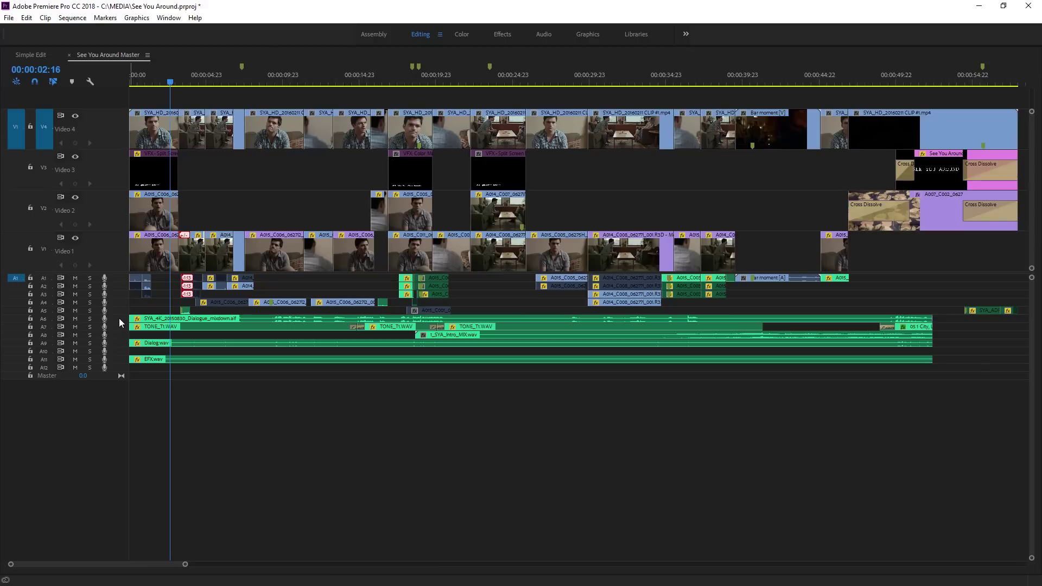
key("alt+equal")
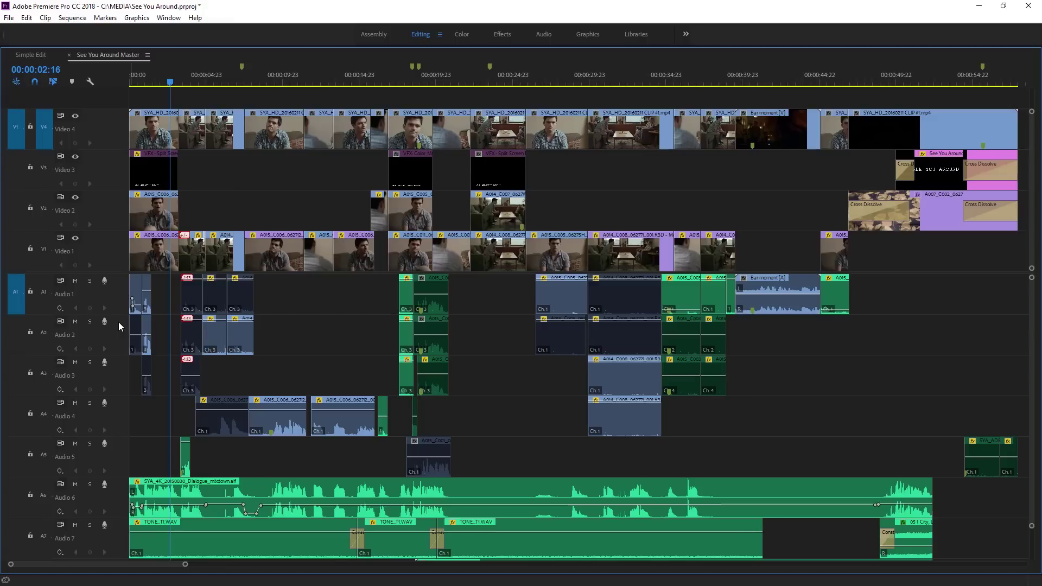
key("alt+minus")
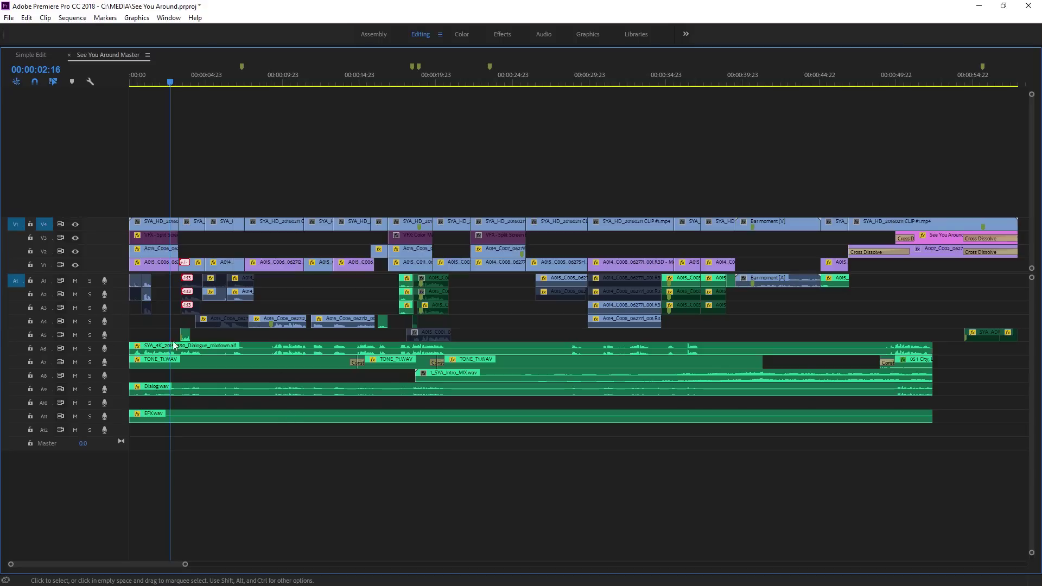
Expand the Audio 2 and Audio 1 tracks to reveal their waveforms
double_click(119, 294)
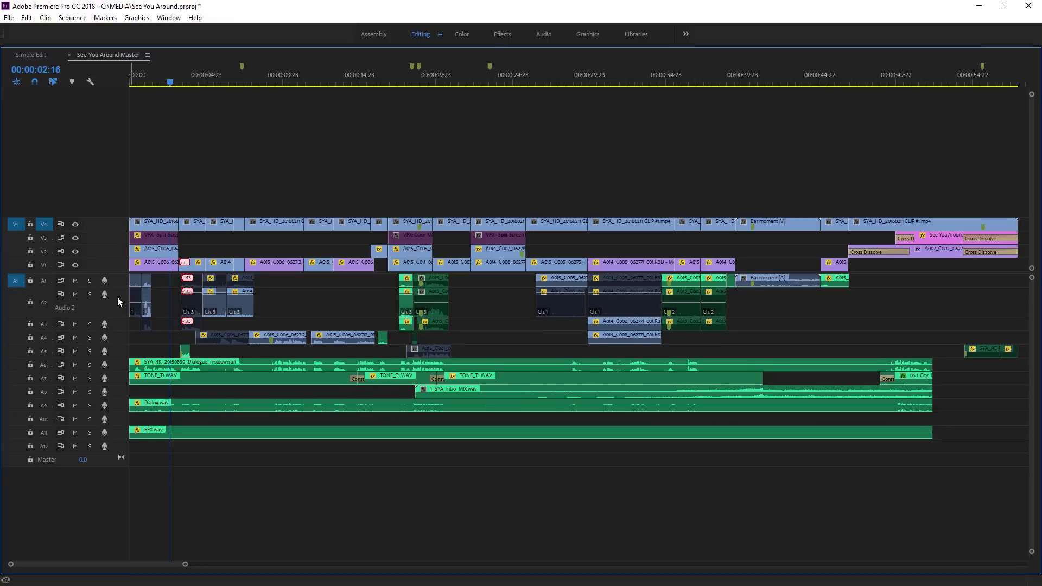
double_click(120, 281)
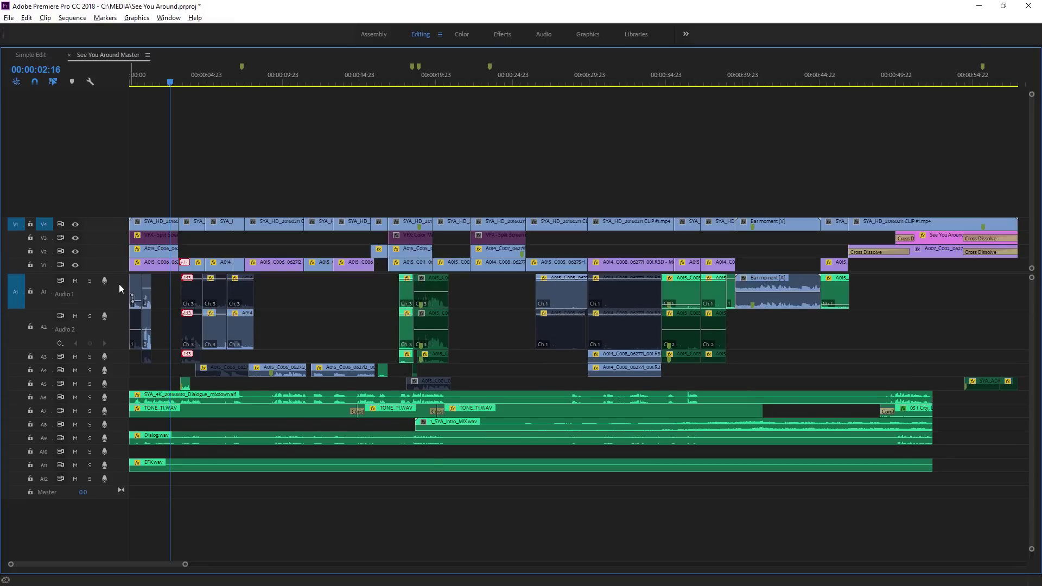
key("alt")
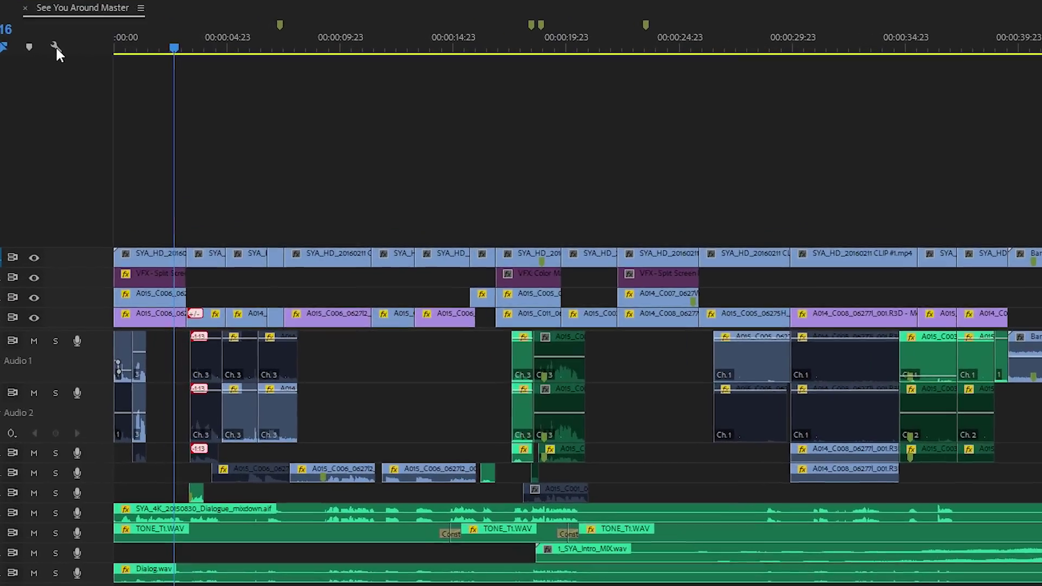
Save the current track heights as preset 'Big A1 and A2' under Track Height Preset 1
left_click(66, 57)
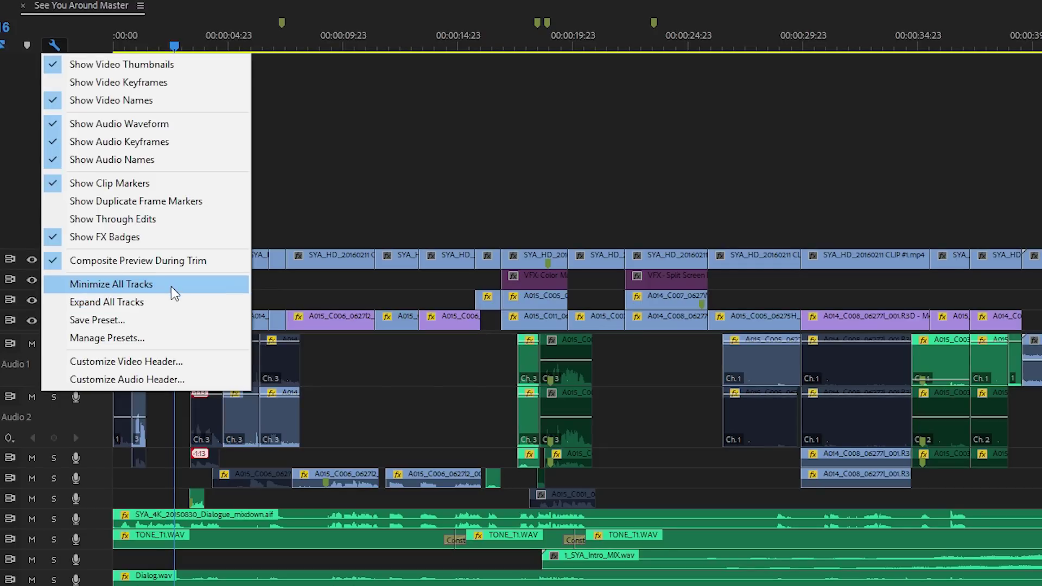
left_click(176, 326)
type("B")
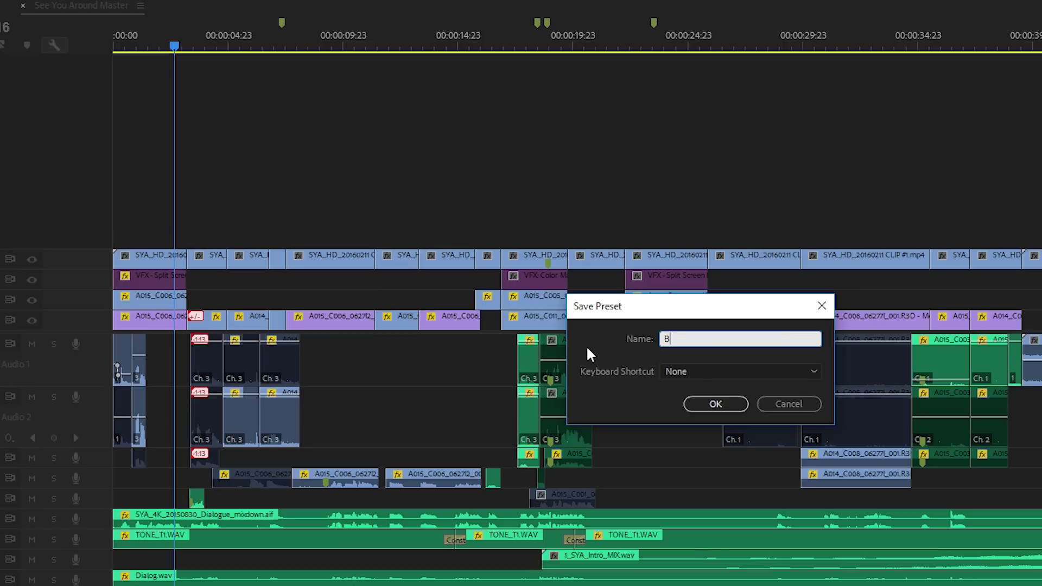
type("ig A1 and A2")
left_click(668, 371)
left_click(670, 410)
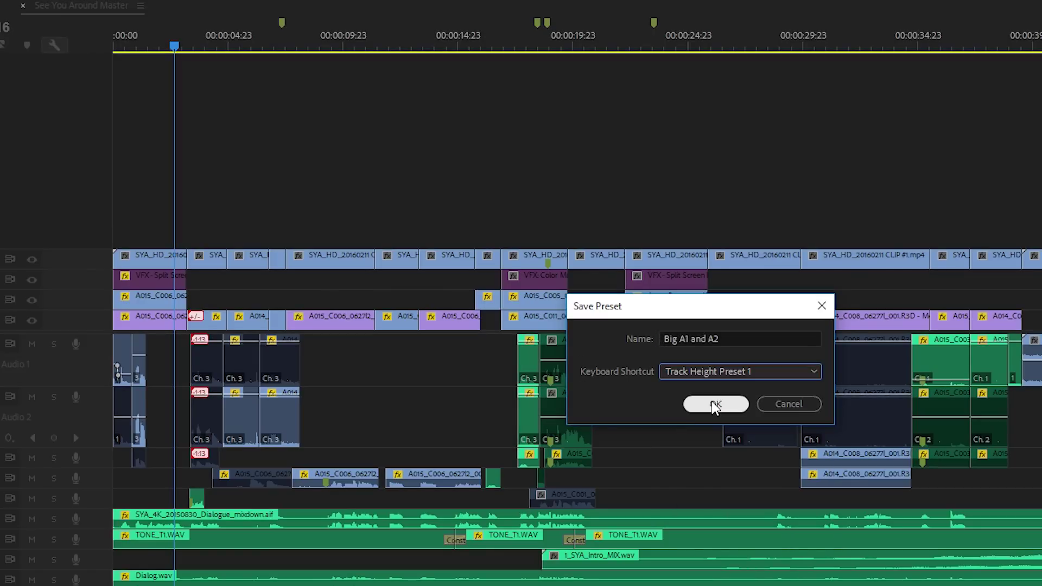
left_click(712, 401)
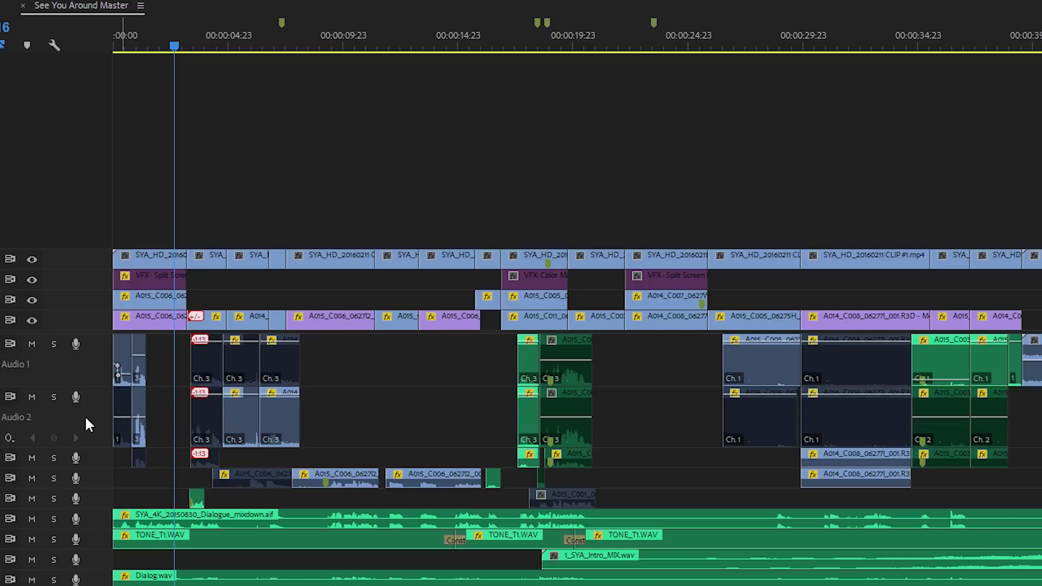
Minimize the audio tracks, then review the 'Big A1 and A2' preset in Manage Presets without deleting it
key("ctrl+minus")
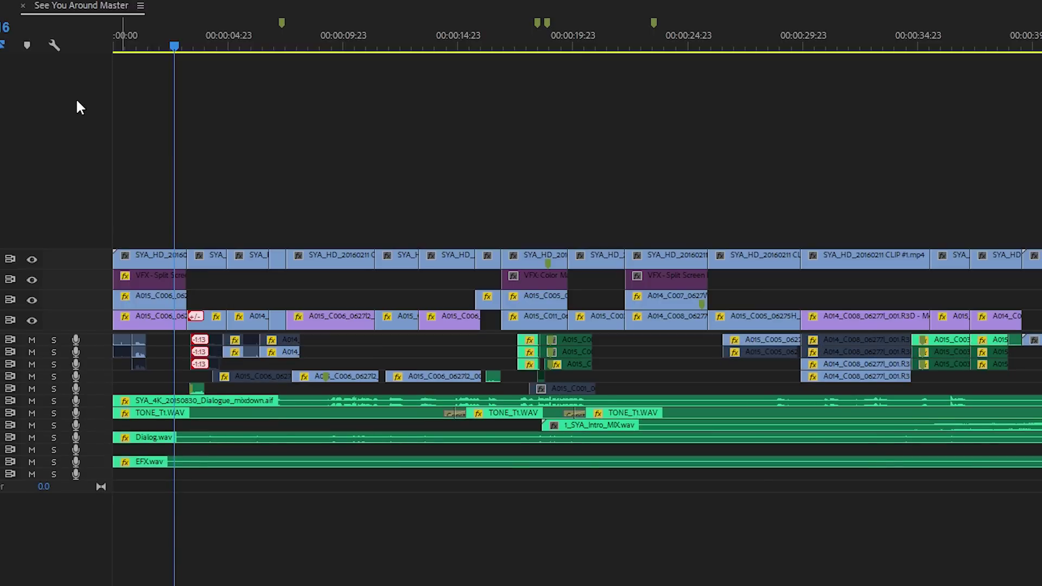
left_click(53, 46)
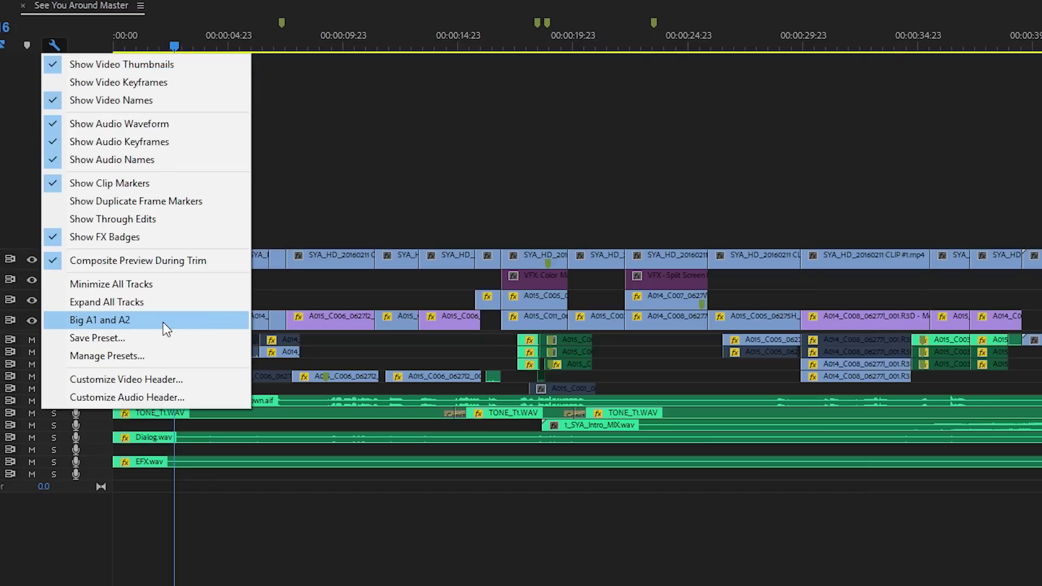
left_click(155, 357)
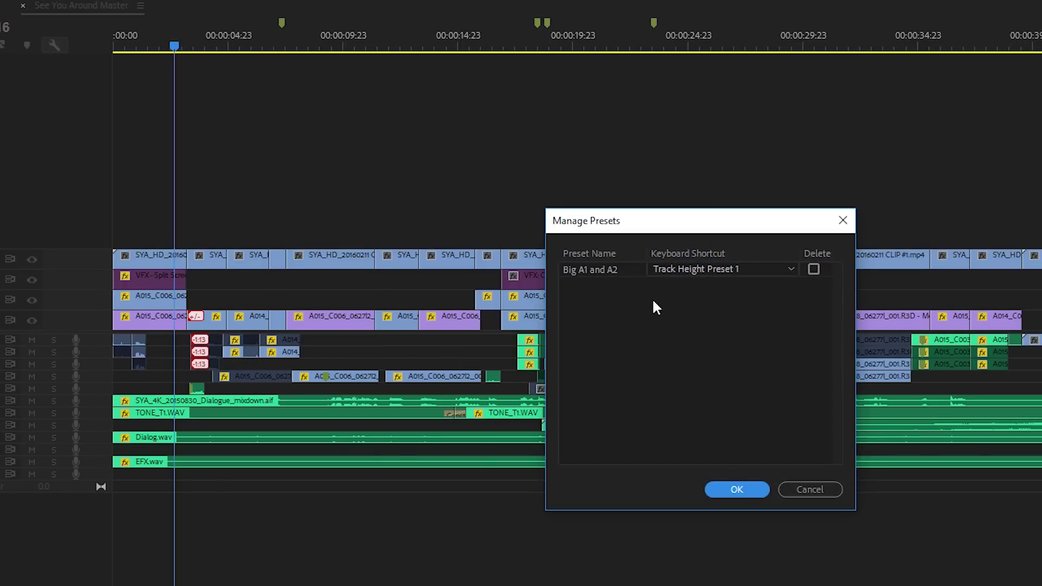
left_click(791, 269)
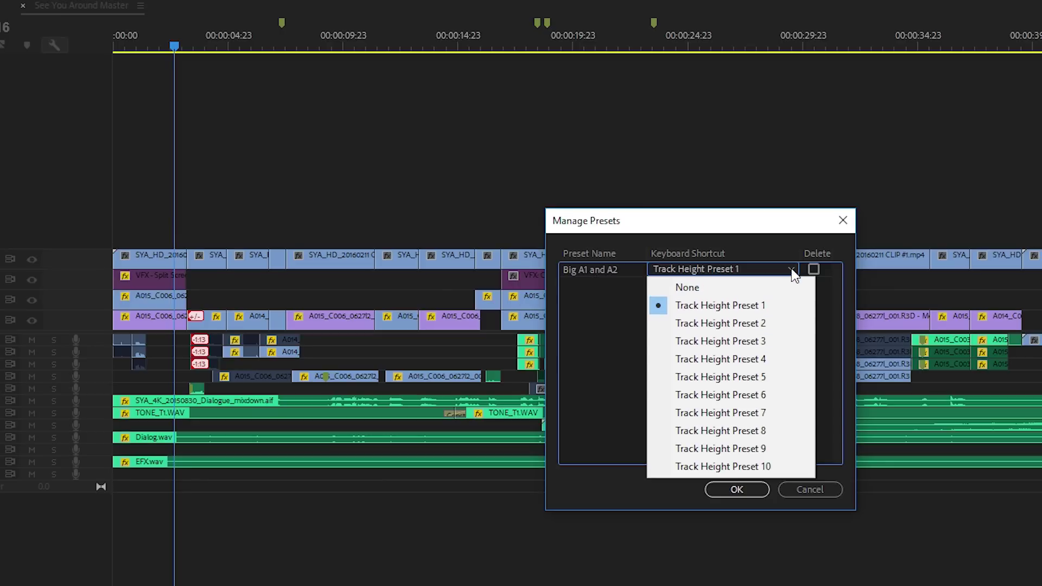
left_click(792, 270)
left_click(813, 270)
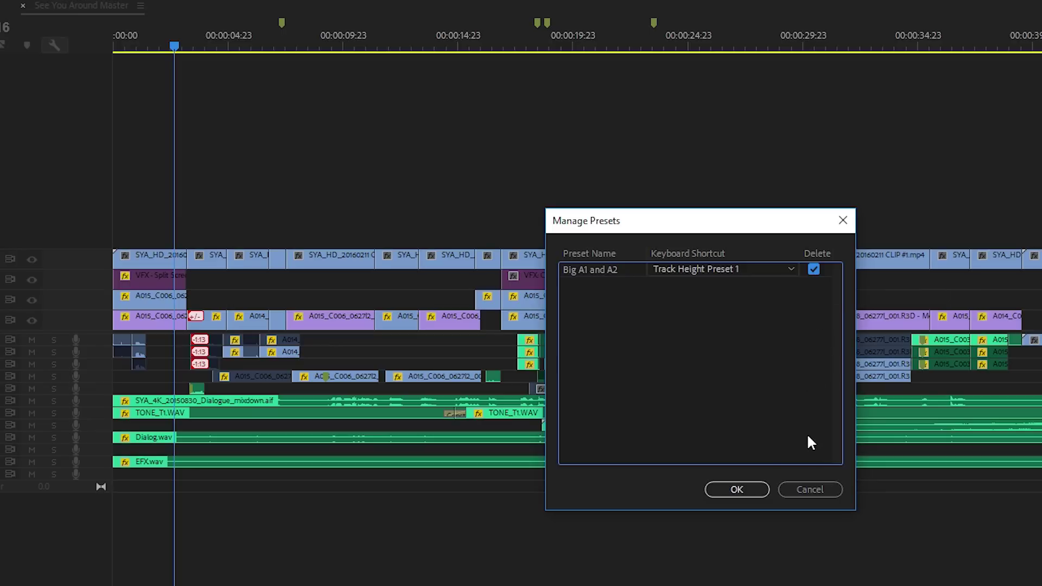
left_click(806, 489)
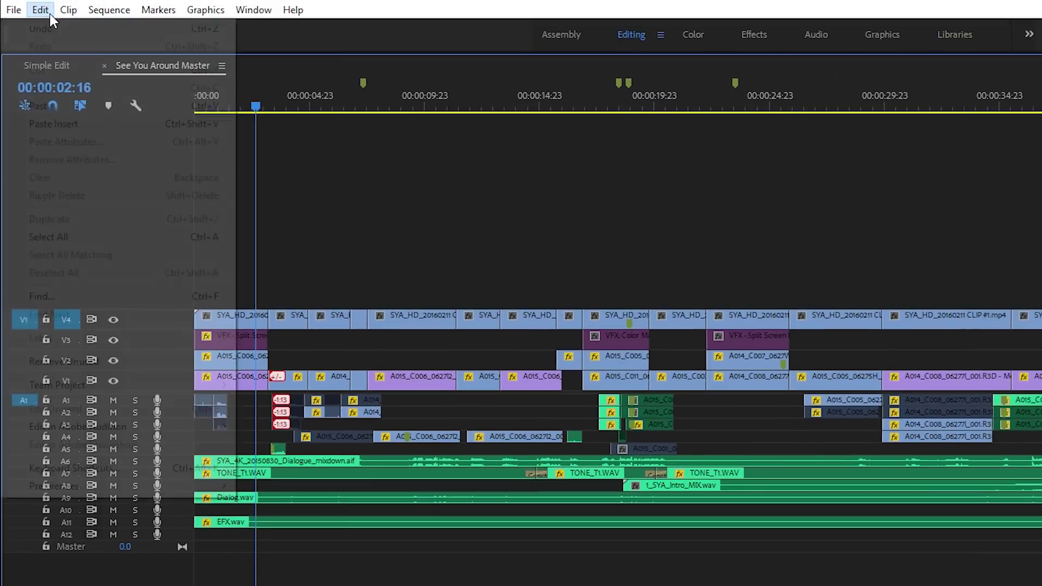
Find Track Height Preset 1 by searching 'track he' and assign it Ctrl+Alt+Shift+A
left_click(40, 9)
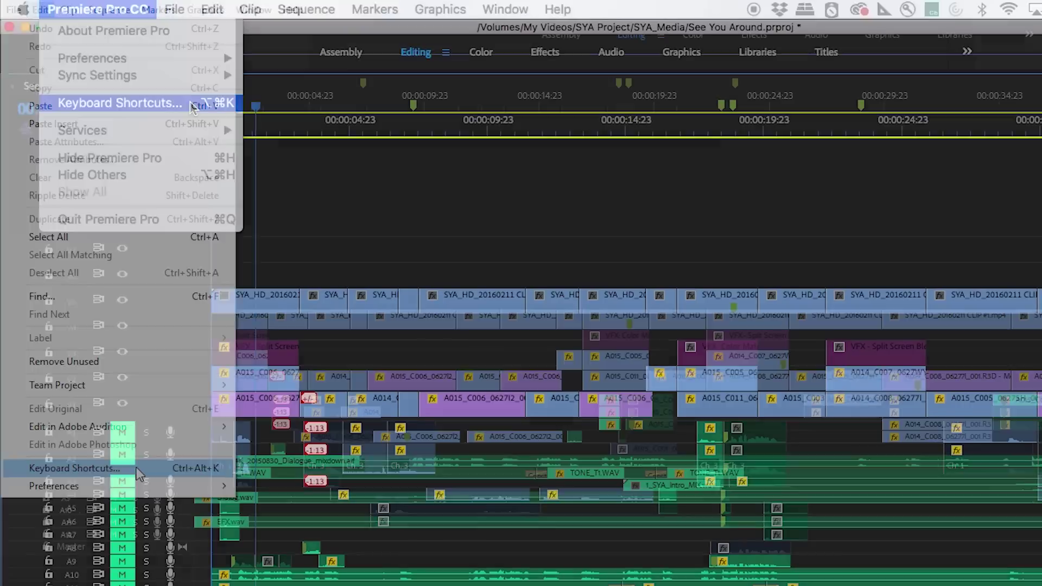
left_click(135, 465)
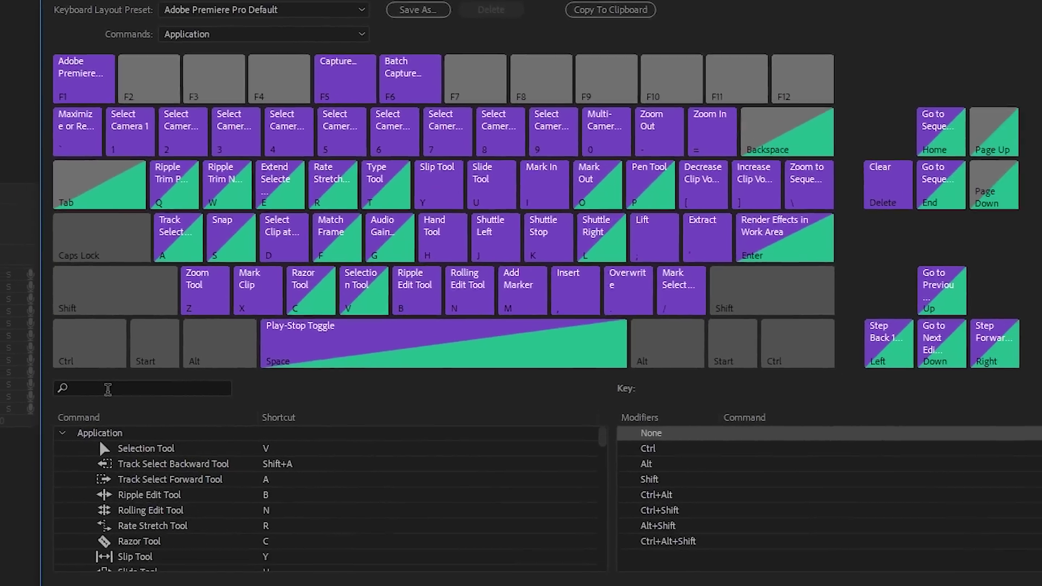
left_click(212, 494)
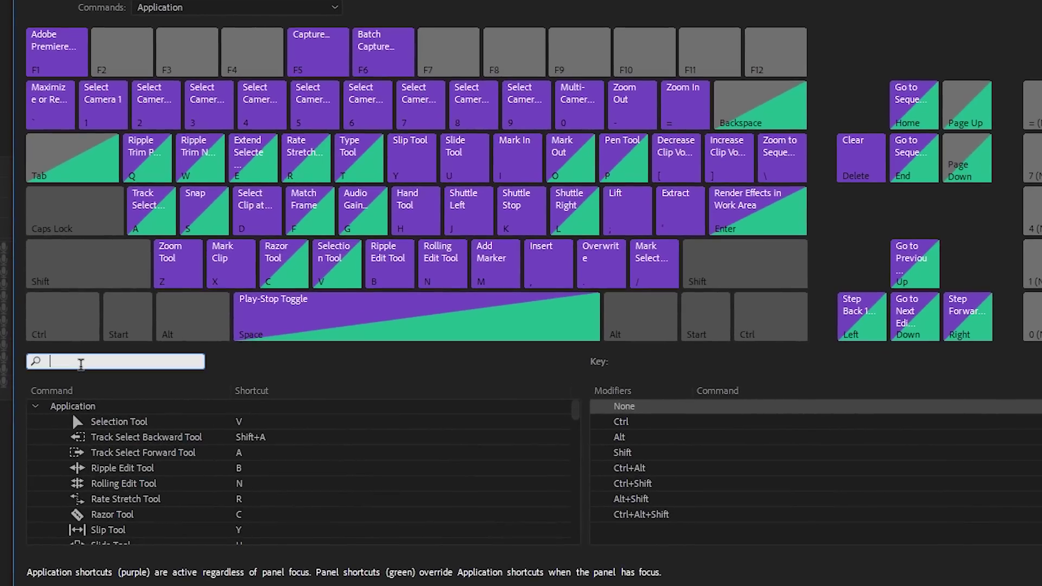
type("track he")
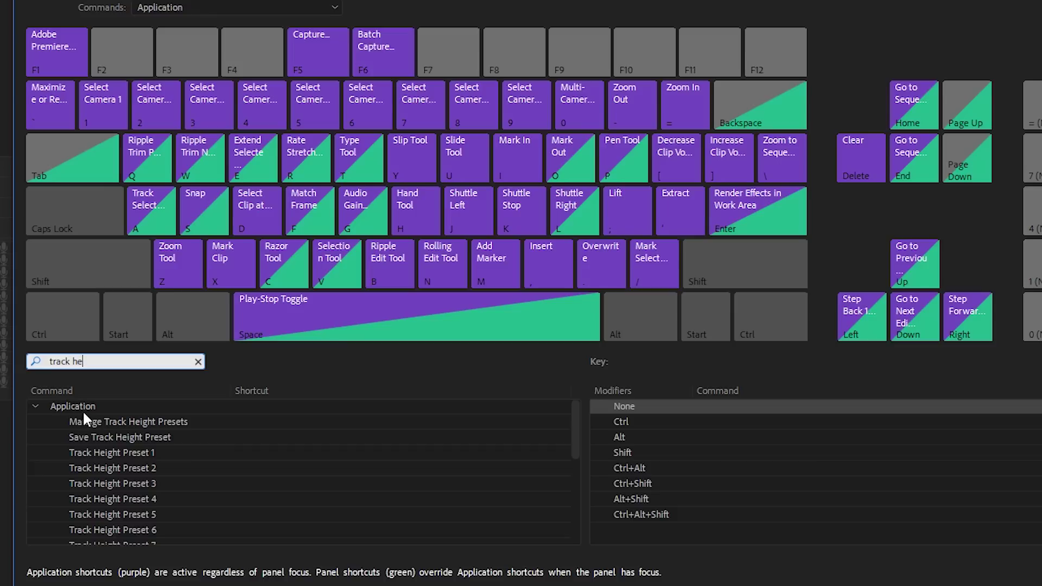
key("Tab")
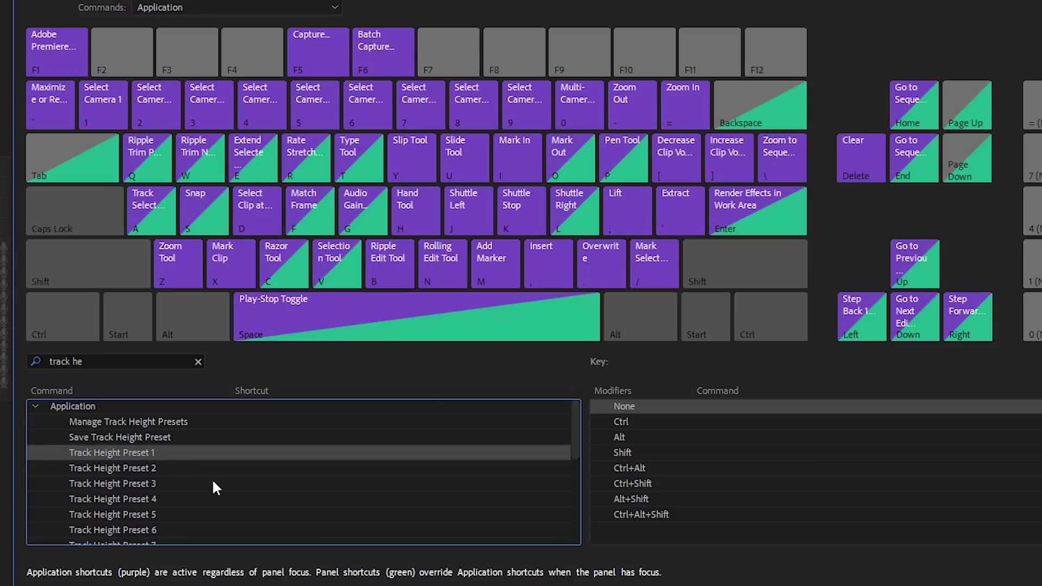
key("shift")
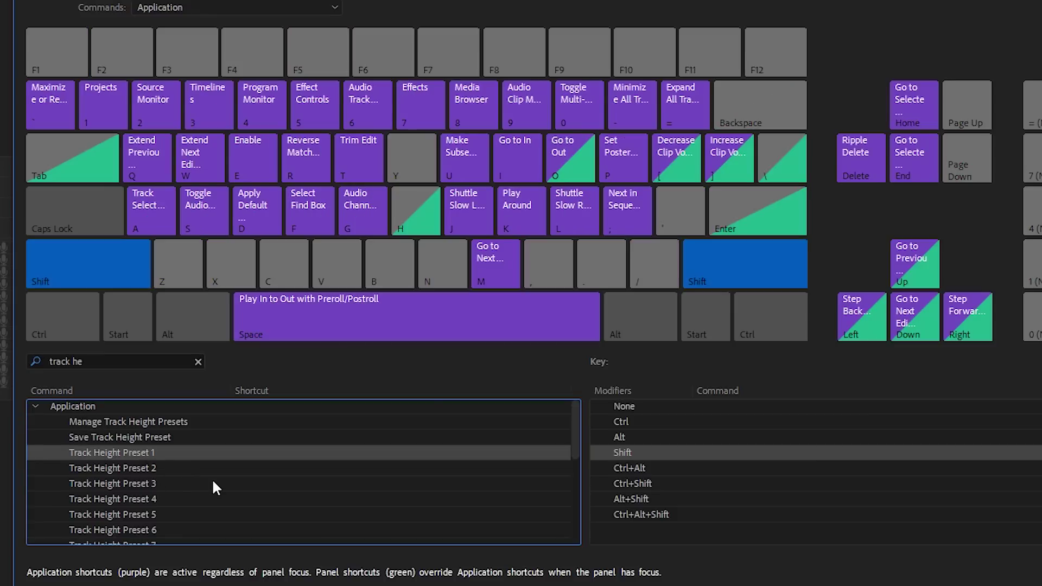
key("ctrl")
key("alt")
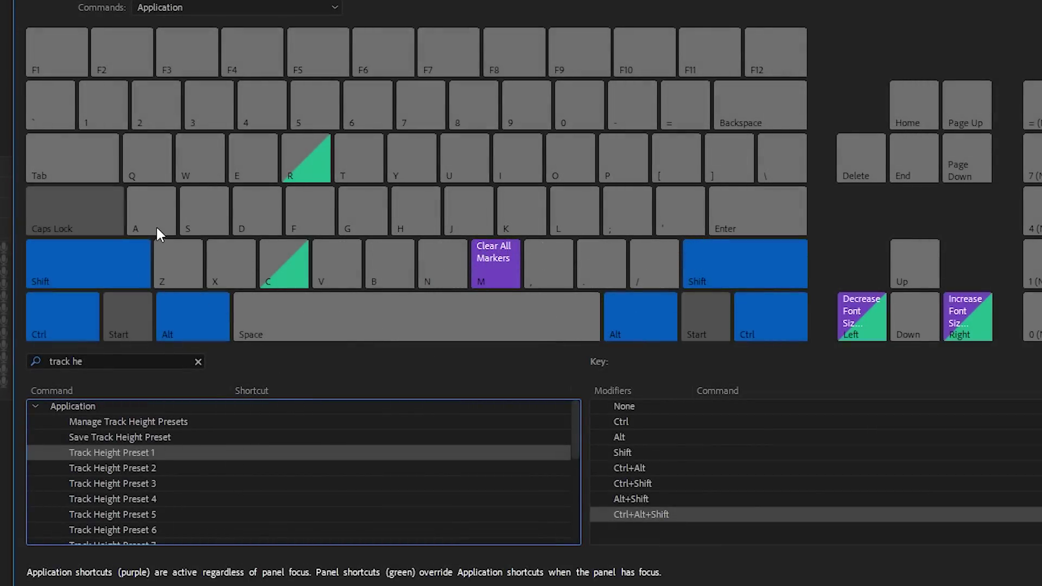
key("ctrl+alt+shift")
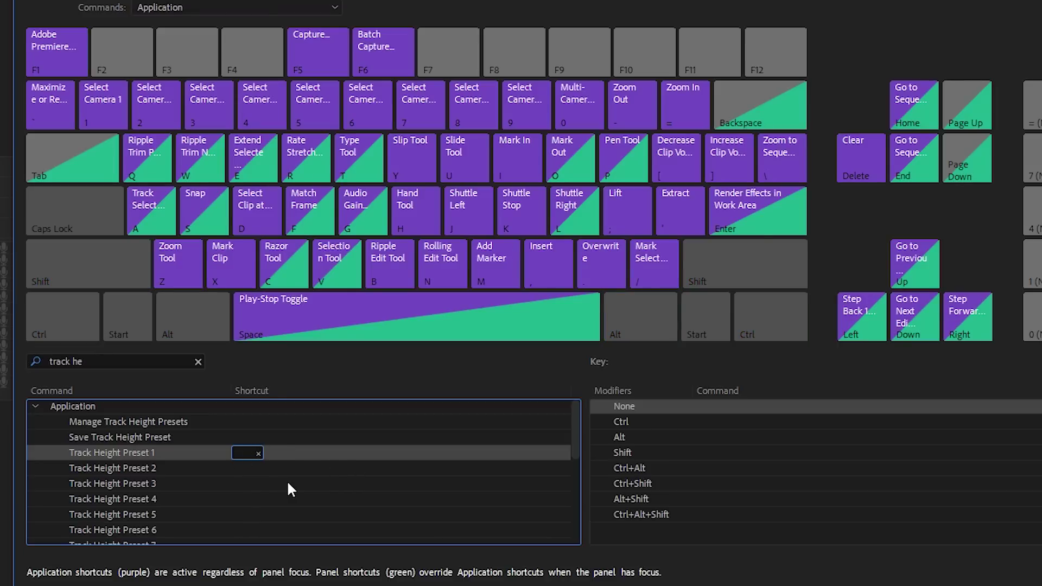
key("ctrl+alt+shift+a")
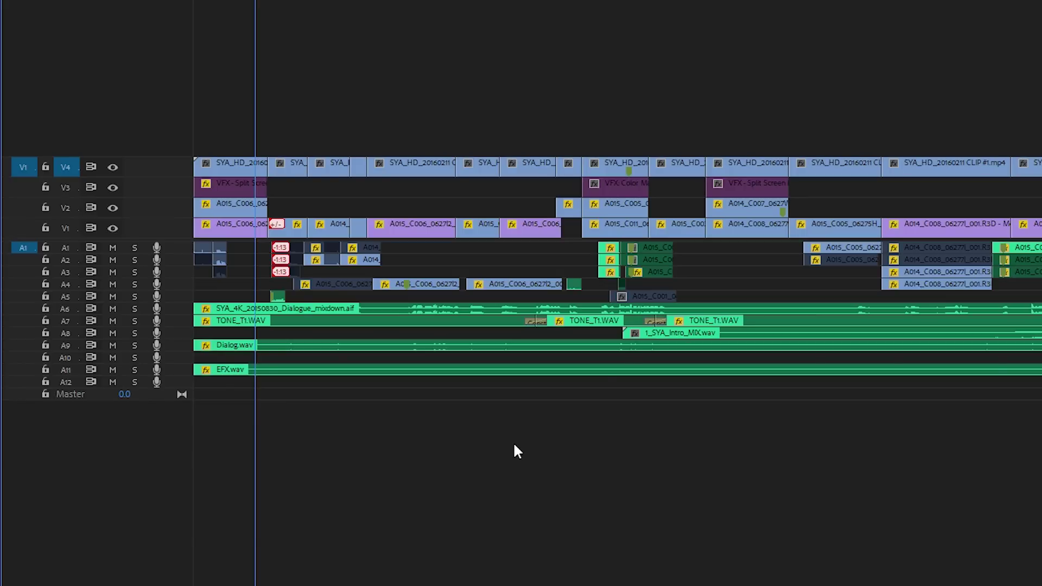
Apply the 'Big A1 and A2' preset by shortcut to re-expand Audio 1 and Audio 2
key("alt+=")
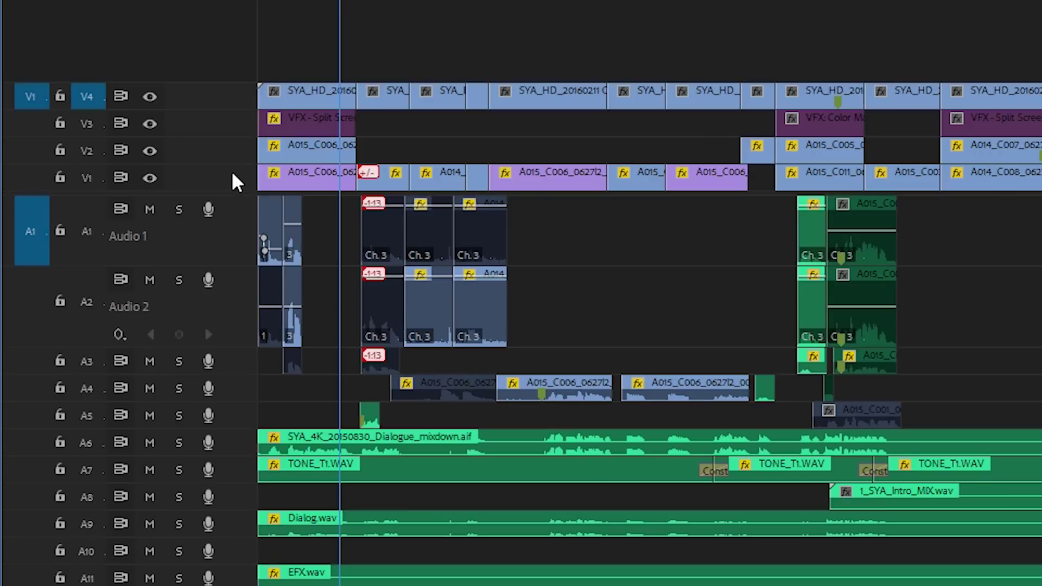
Drag V1's top edge upward until its clip thumbnails appear
left_click_drag(231, 166, 237, 93)
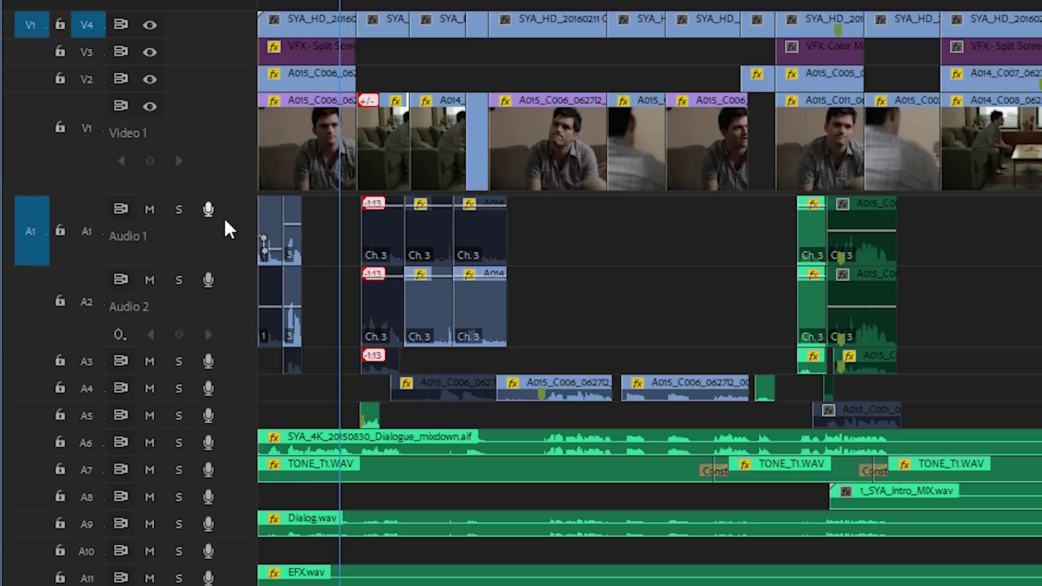
Rename the Video 1 track to 'Camera A'
right_click(204, 131)
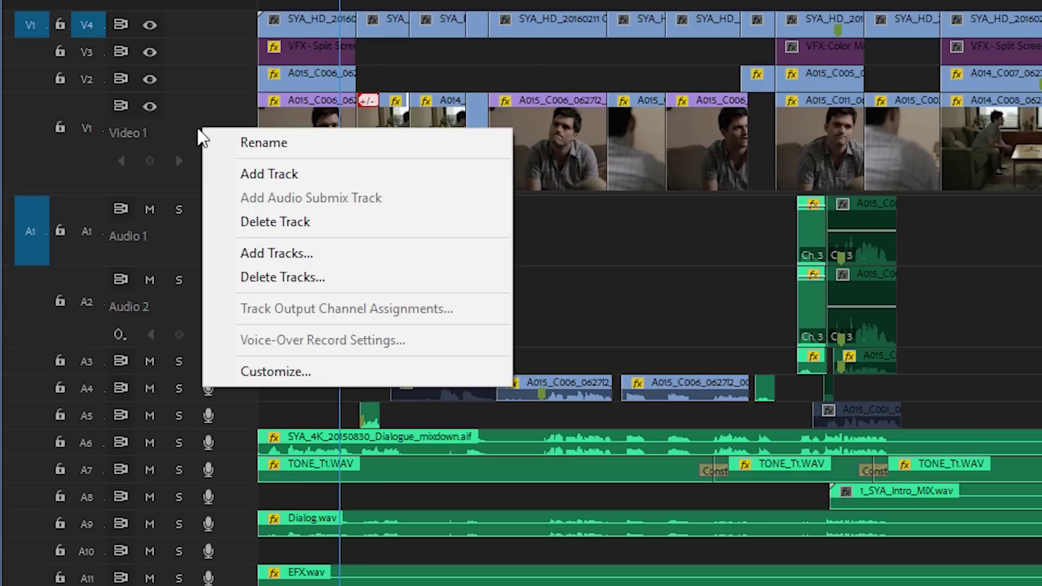
left_click(264, 143)
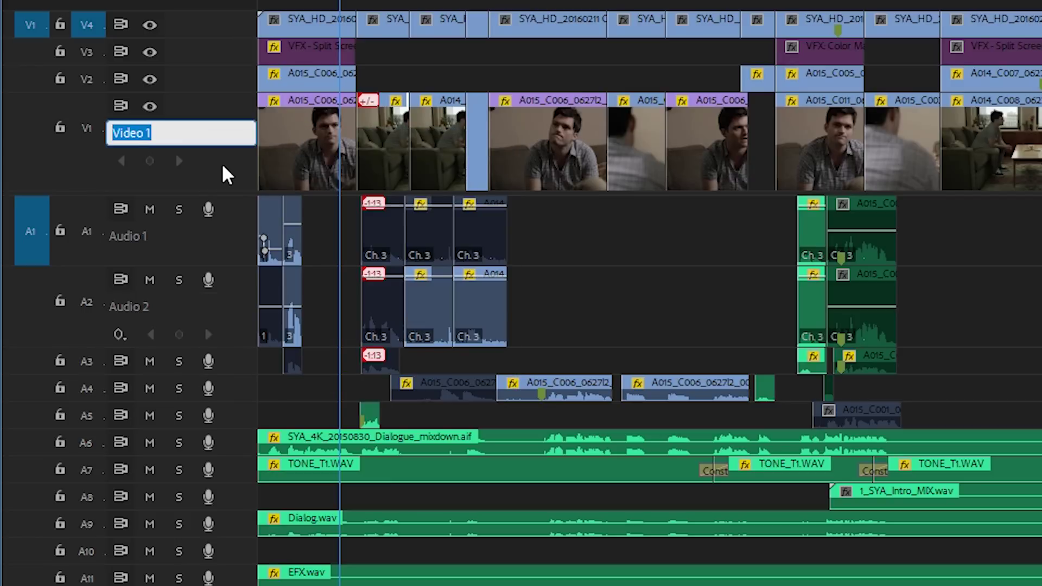
type("Camera A")
key("Return")
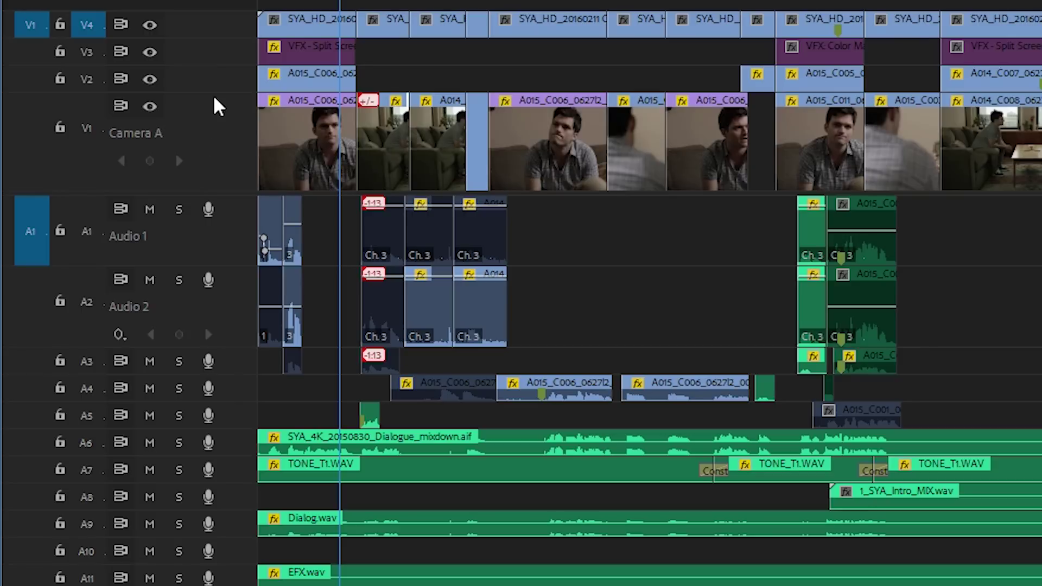
Open and dismiss the track options for another video track and Audio 2 without changes
right_click(196, 78)
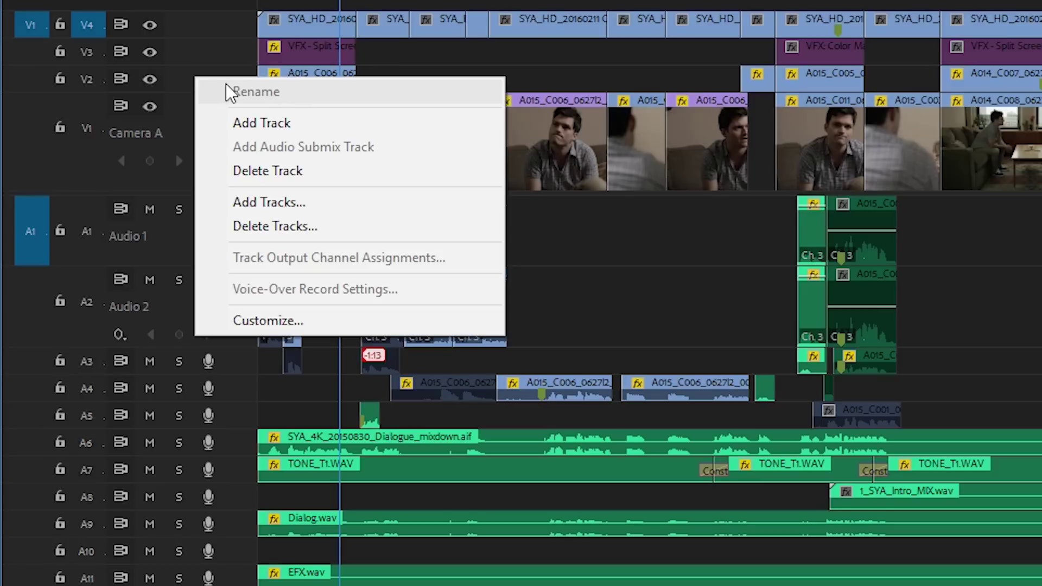
left_click(184, 88)
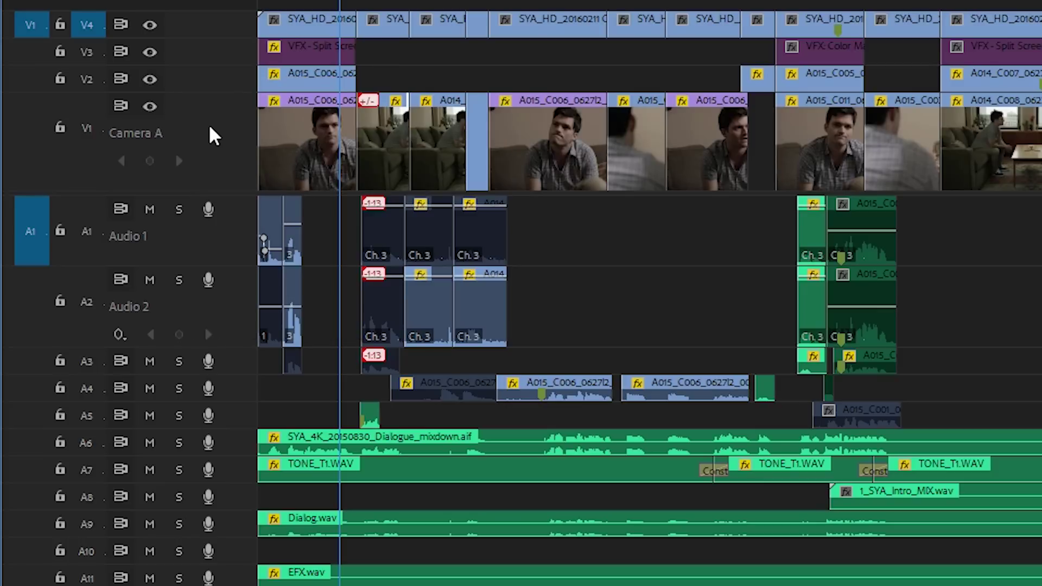
right_click(228, 309)
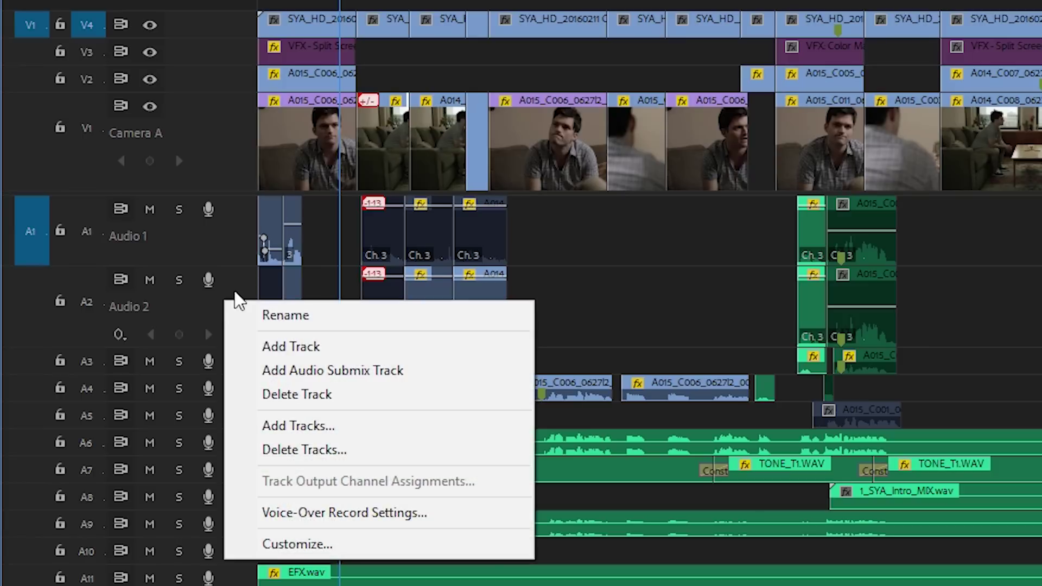
left_click(203, 311)
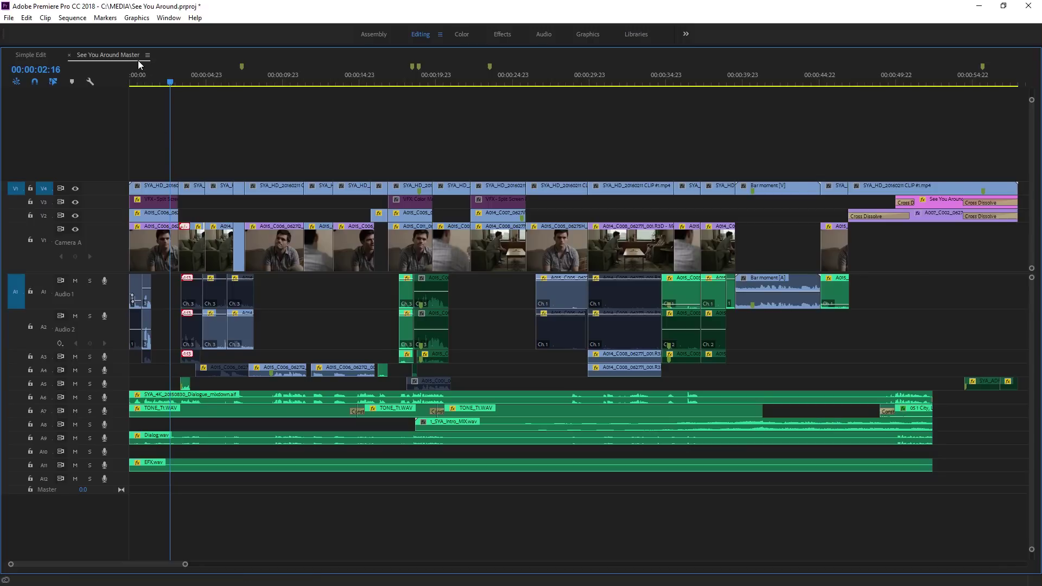
Restore the workspace, show the Audio Clip Mixer, and rename Audio 1 to 'Dialogue' there
double_click(116, 54)
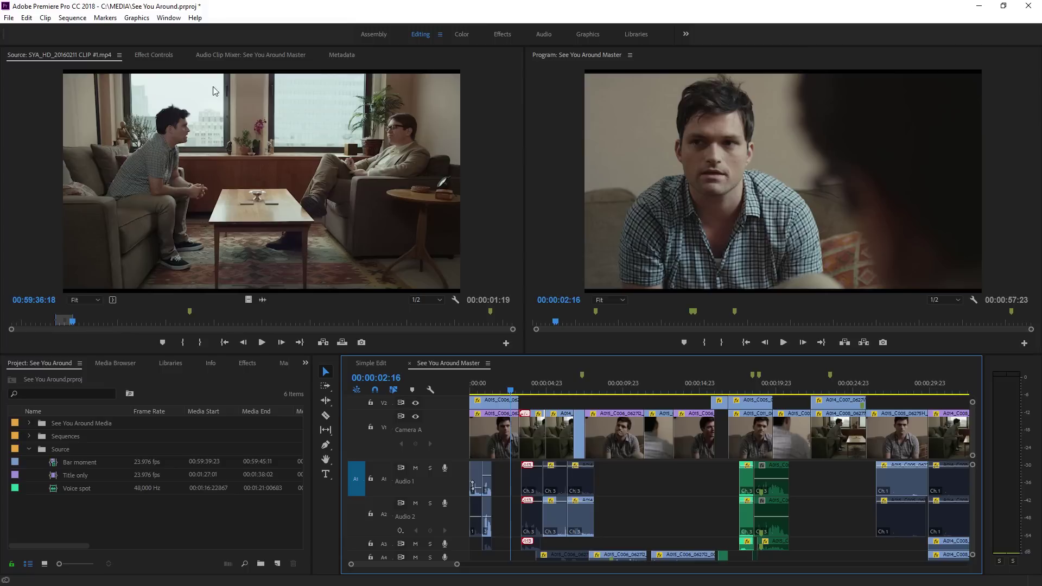
left_click(232, 56)
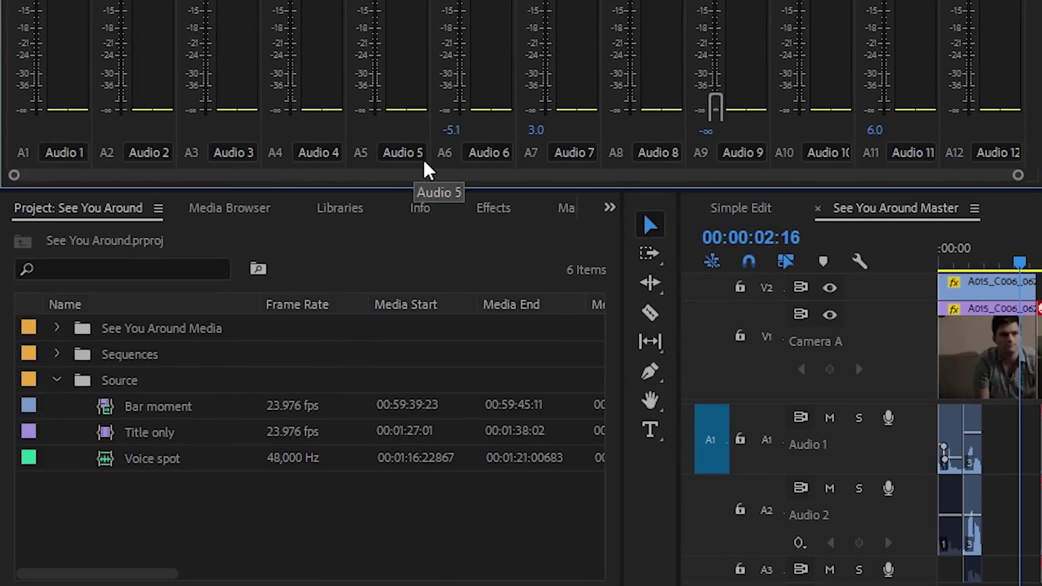
double_click(65, 152)
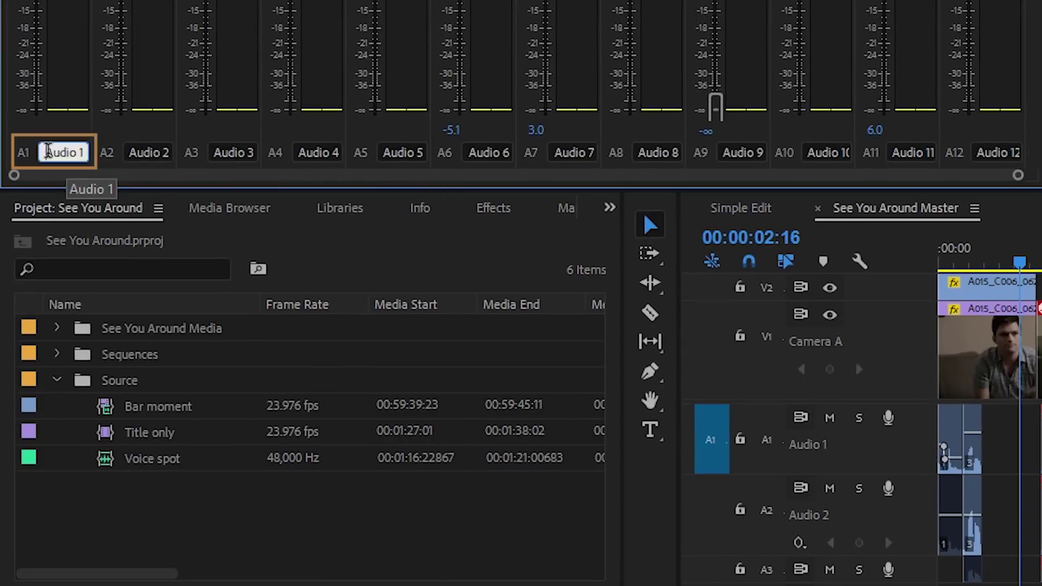
type("Dialogue")
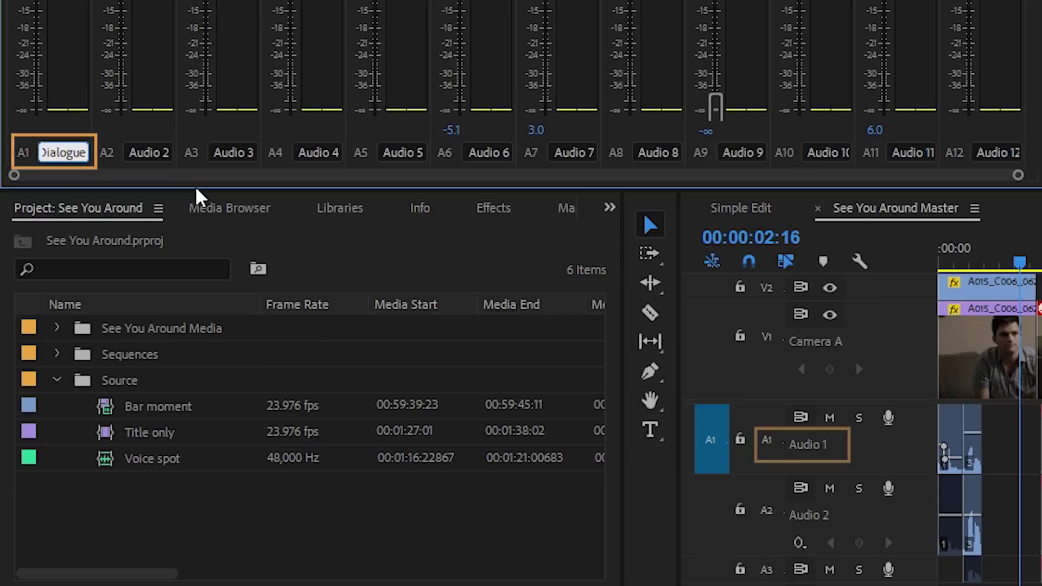
key("Return")
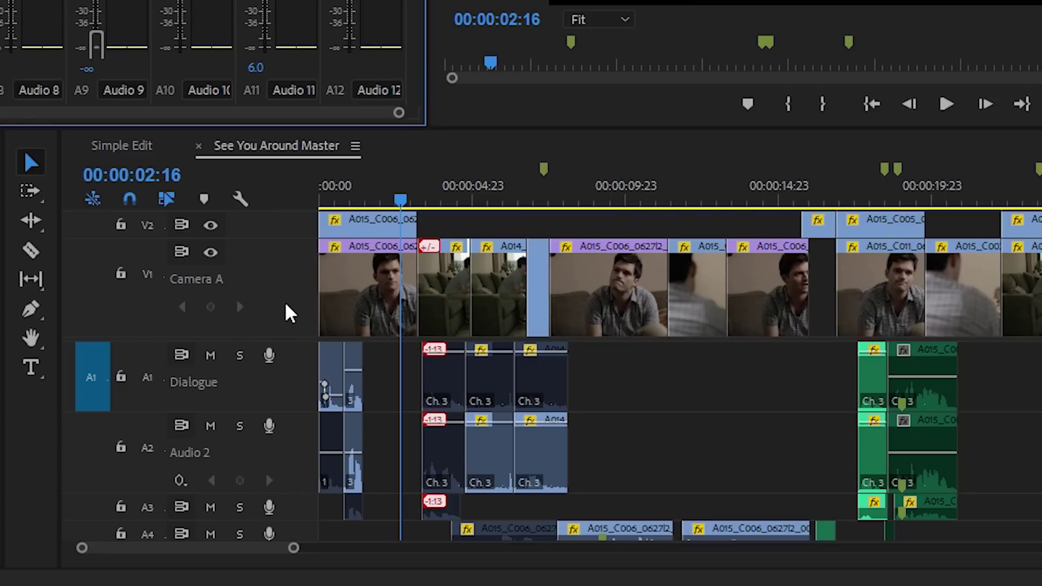
Add a Track Meter to the audio track header layout via Customize Audio Header
left_click(243, 202)
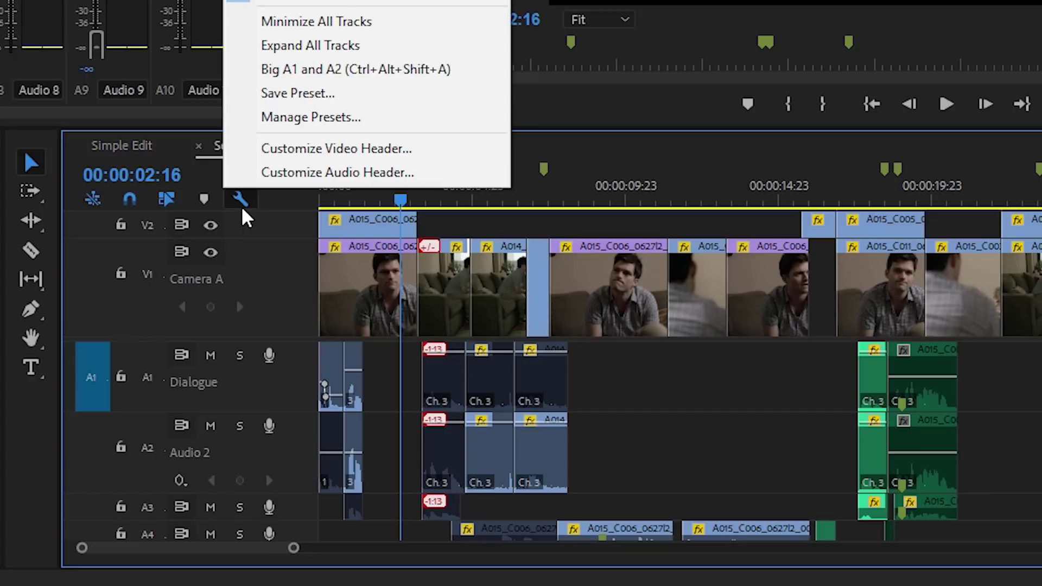
left_click(431, 179)
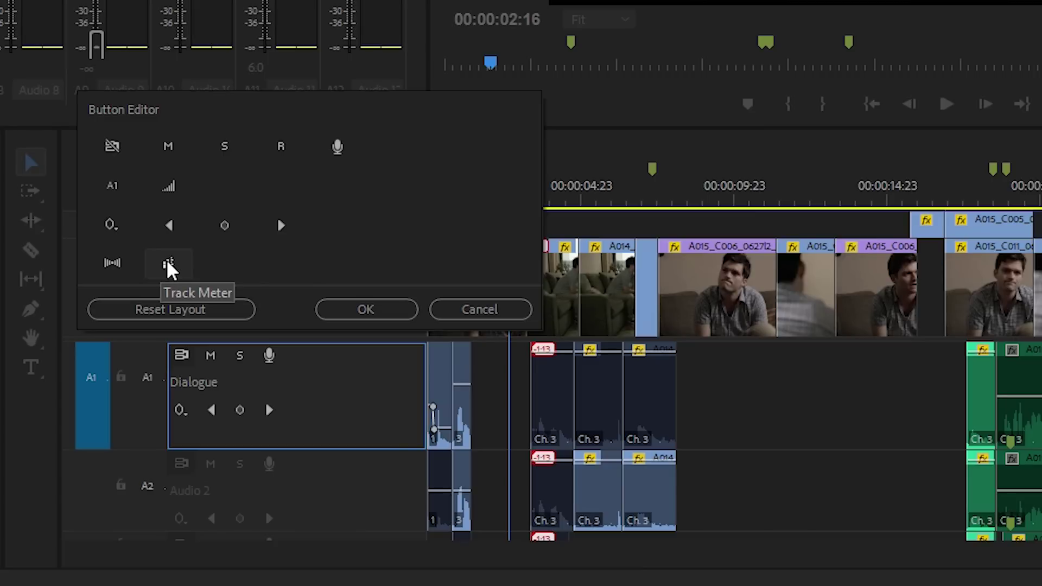
left_click_drag(168, 266, 318, 424)
left_click(361, 310)
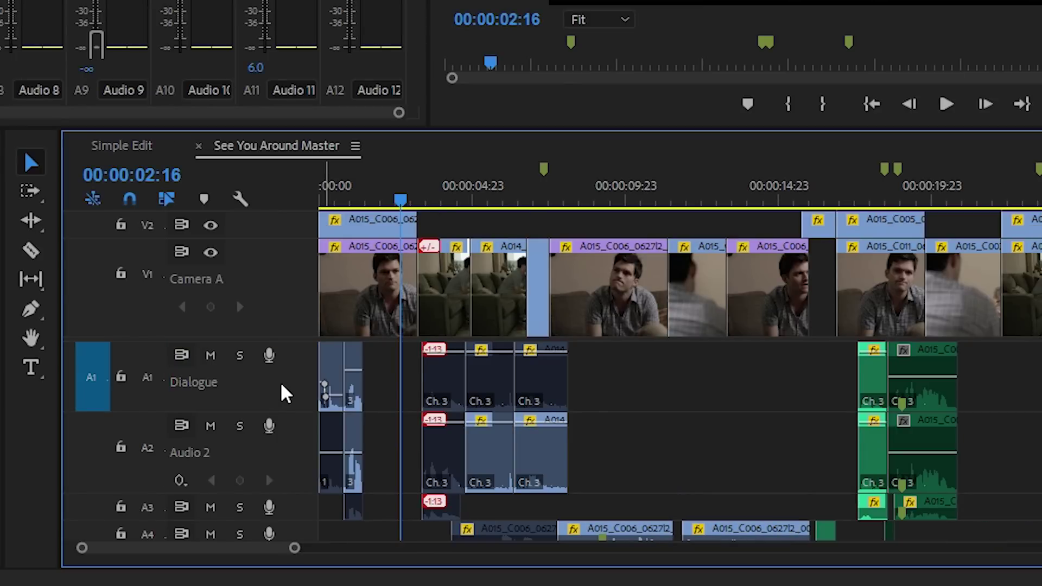
Play the sequence from about 8 seconds to watch the new track meters
scroll(287, 394, "up", 2)
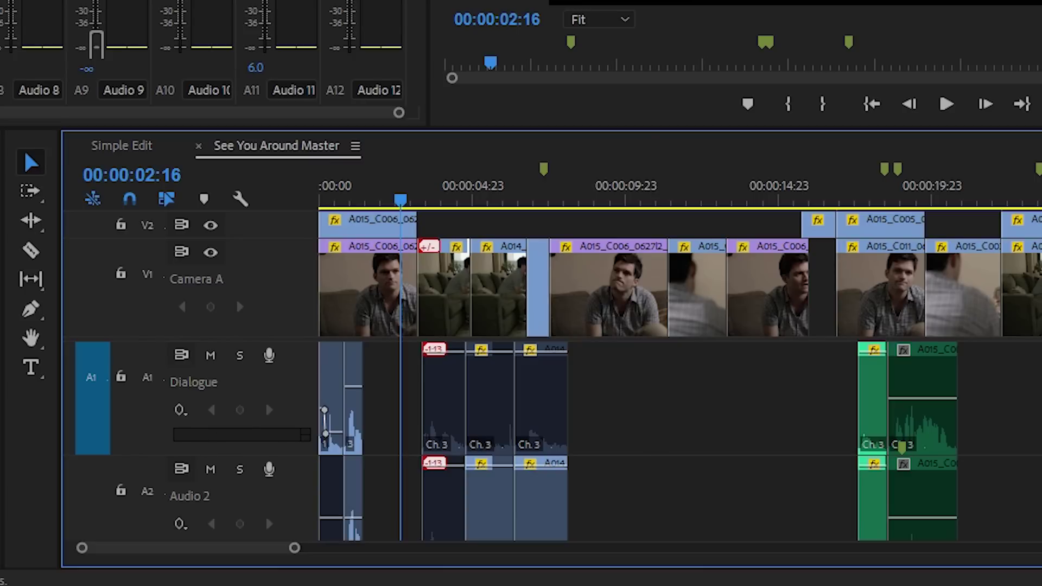
scroll(543, 439, "down", 5)
scroll(542, 440, "up", 5)
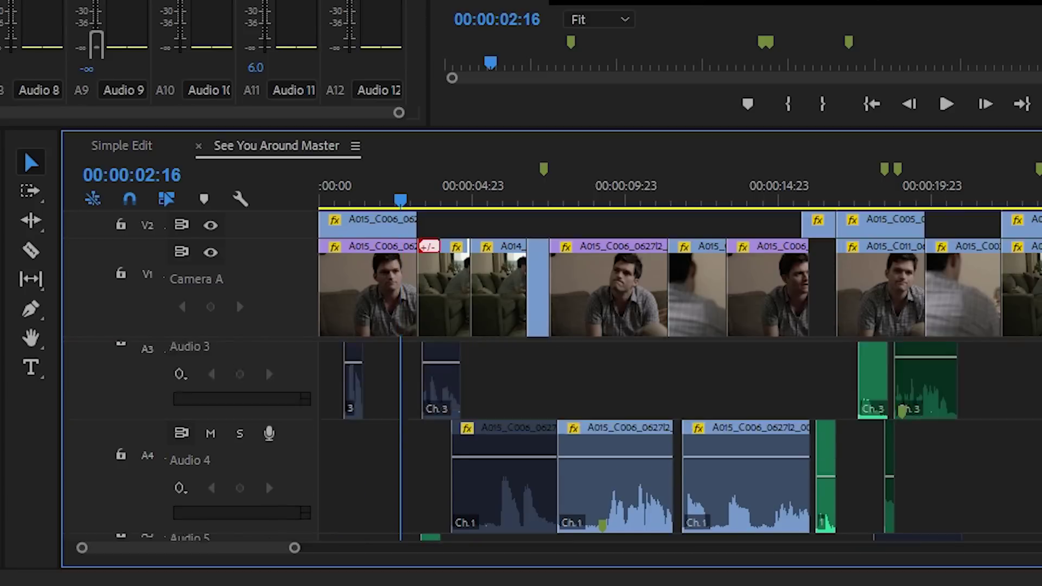
scroll(543, 440, "up", 3)
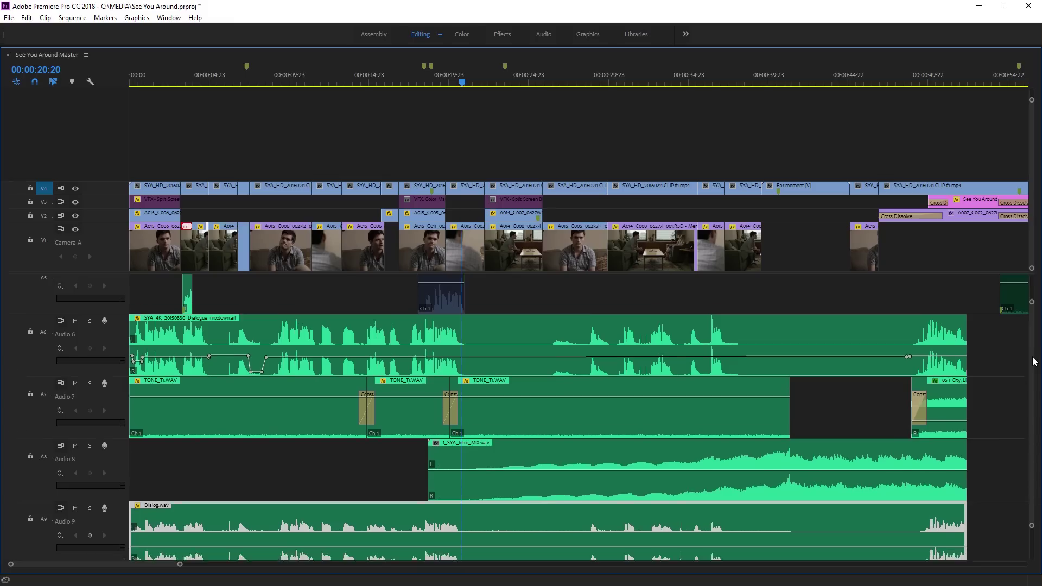
scroll(1034, 362, "down", 3)
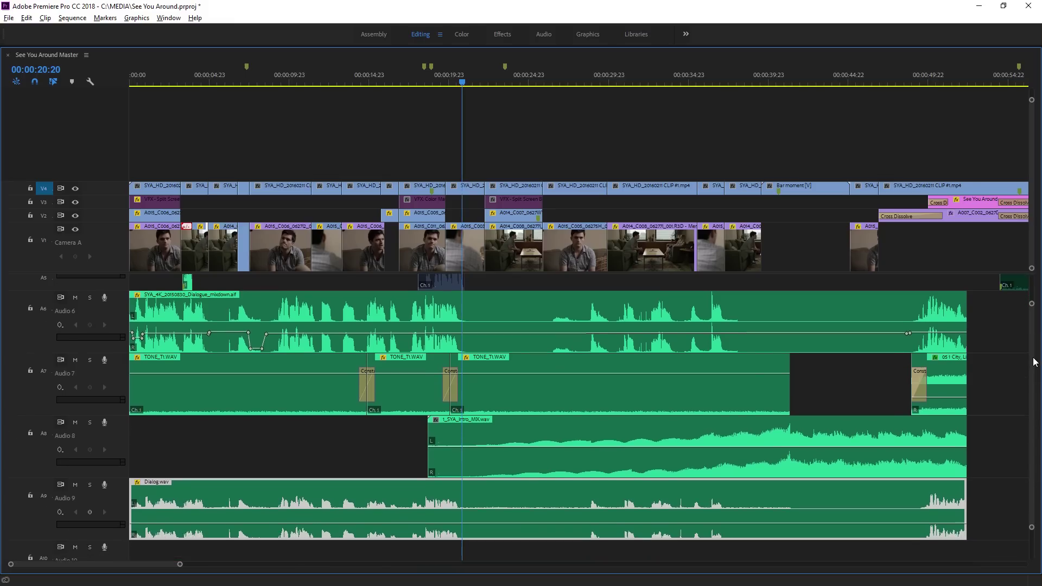
left_click(259, 79)
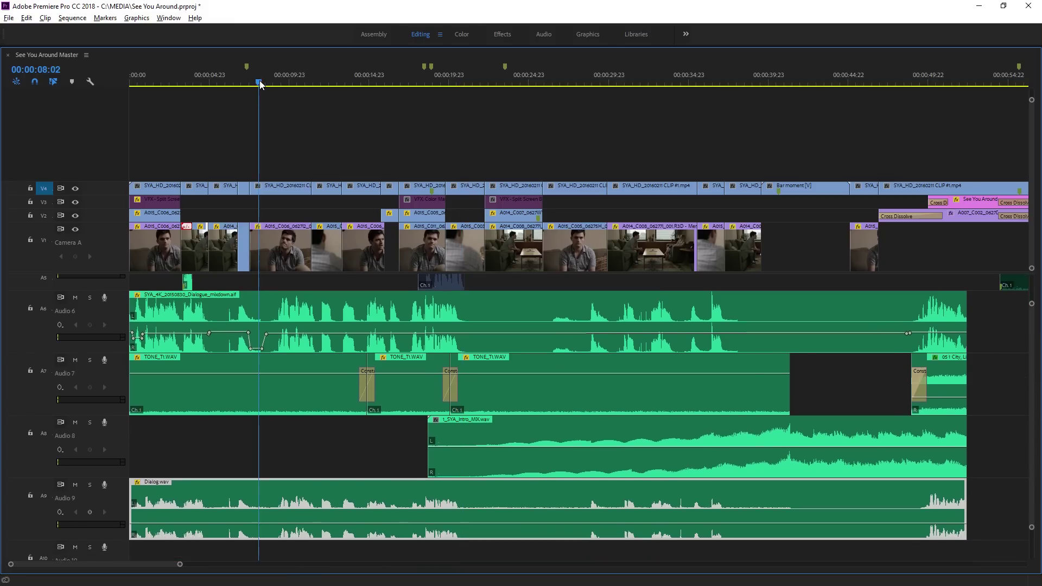
key("space")
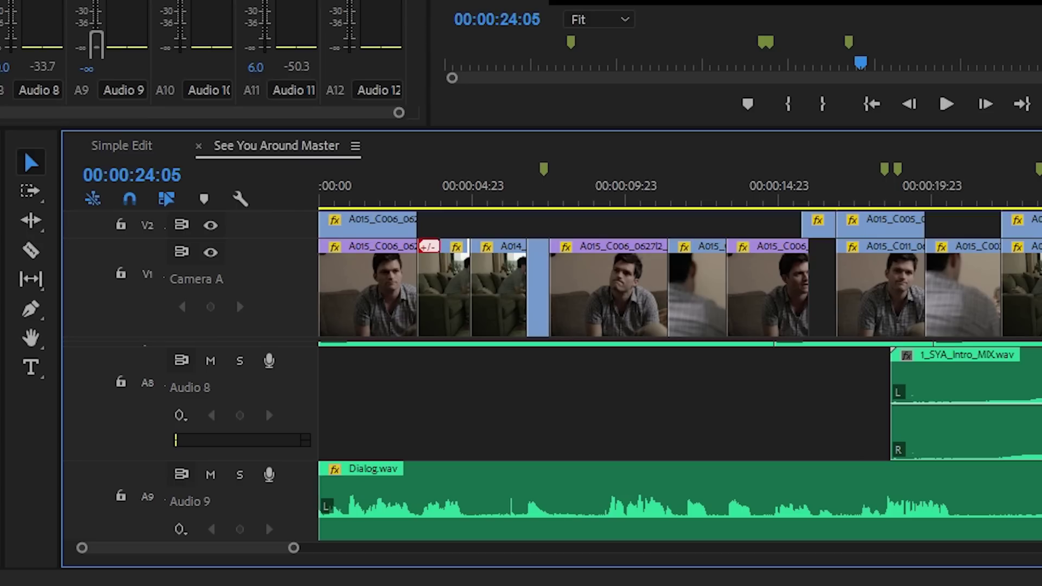
Reset the audio track header layout to default, removing the track meter
left_click(240, 199)
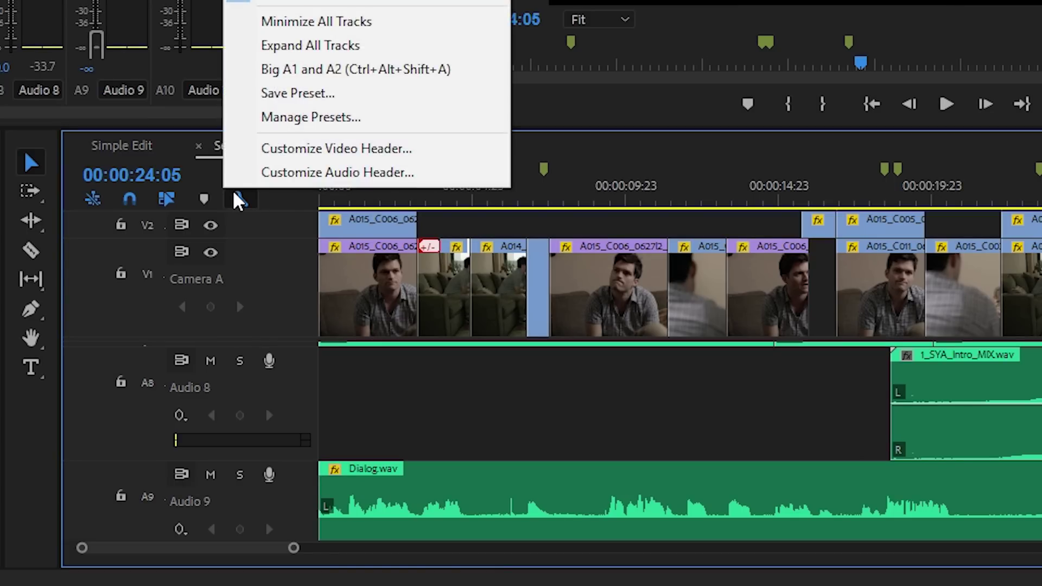
left_click(286, 180)
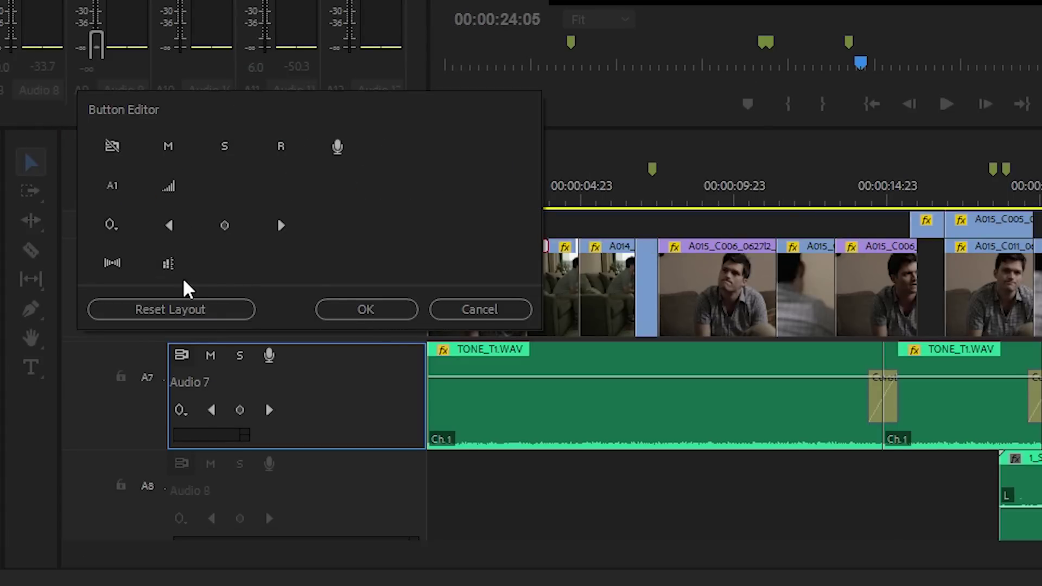
left_click(186, 310)
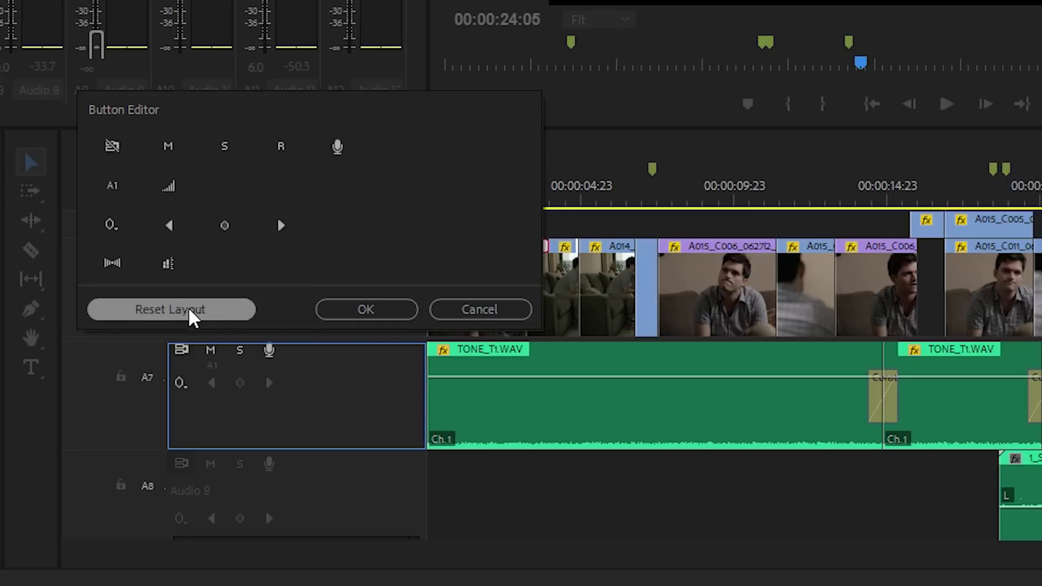
left_click(376, 311)
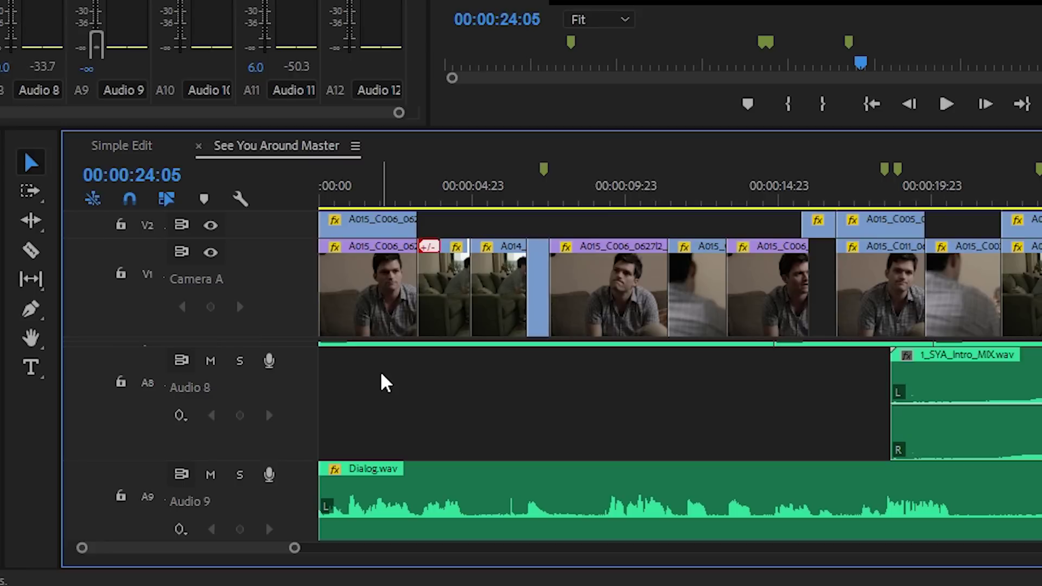
Show video keyframes and add three keyframes to clip A015_C006_062712 at 00:00:08:09
left_click(240, 201)
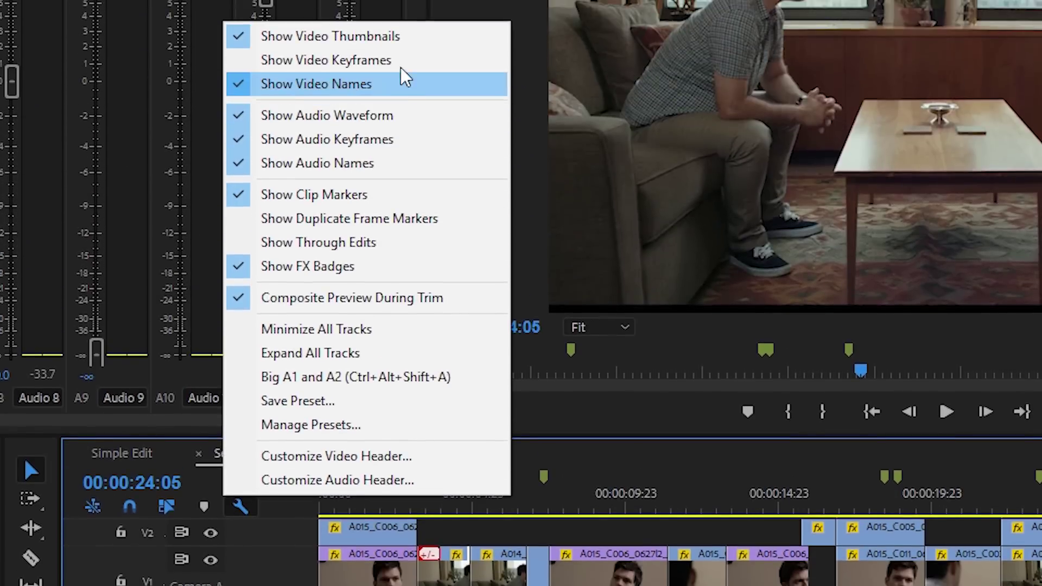
left_click(404, 60)
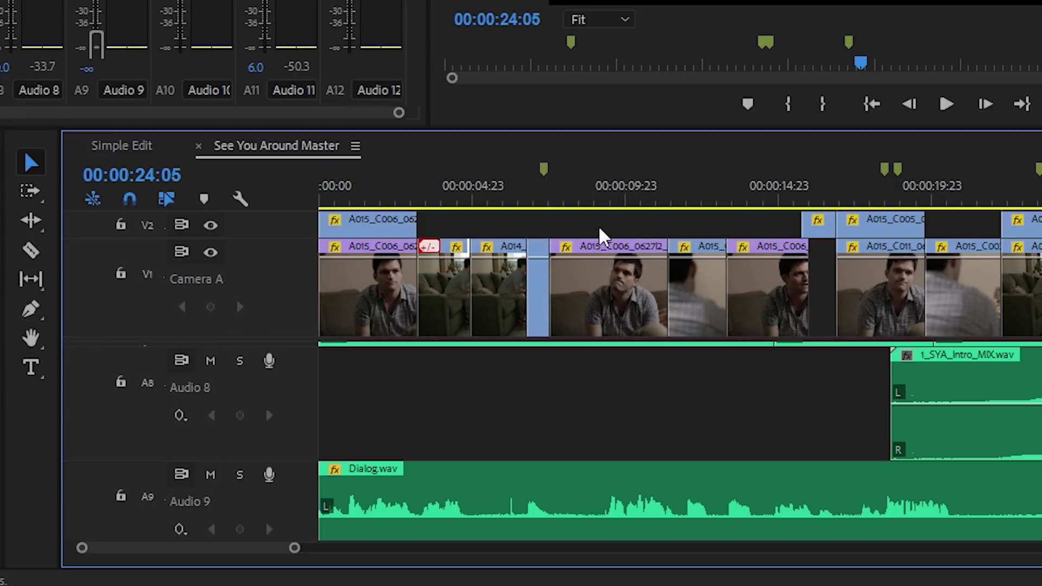
left_click(576, 202)
left_click(599, 267)
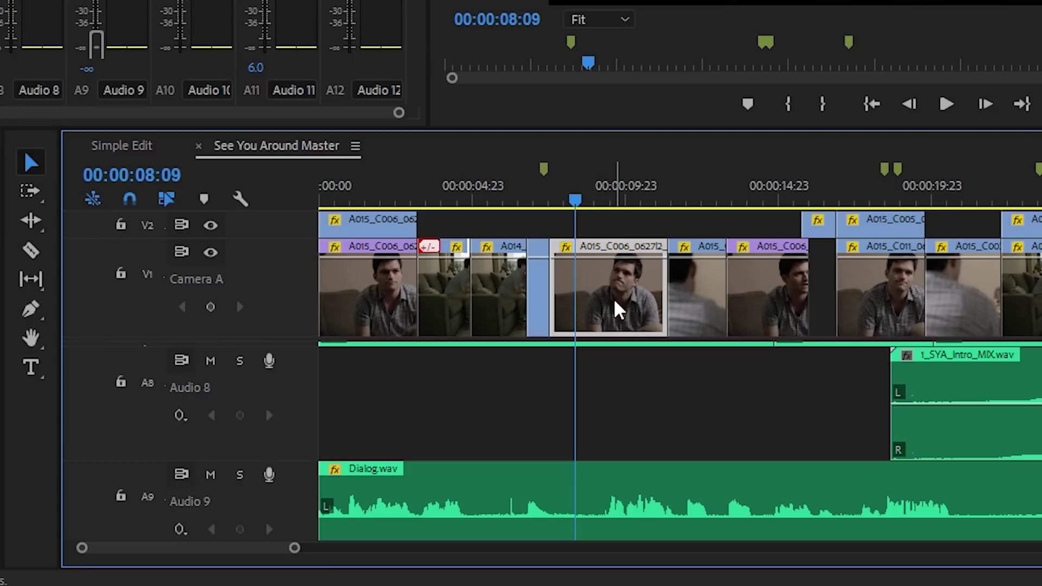
left_click(563, 258, "ctrl")
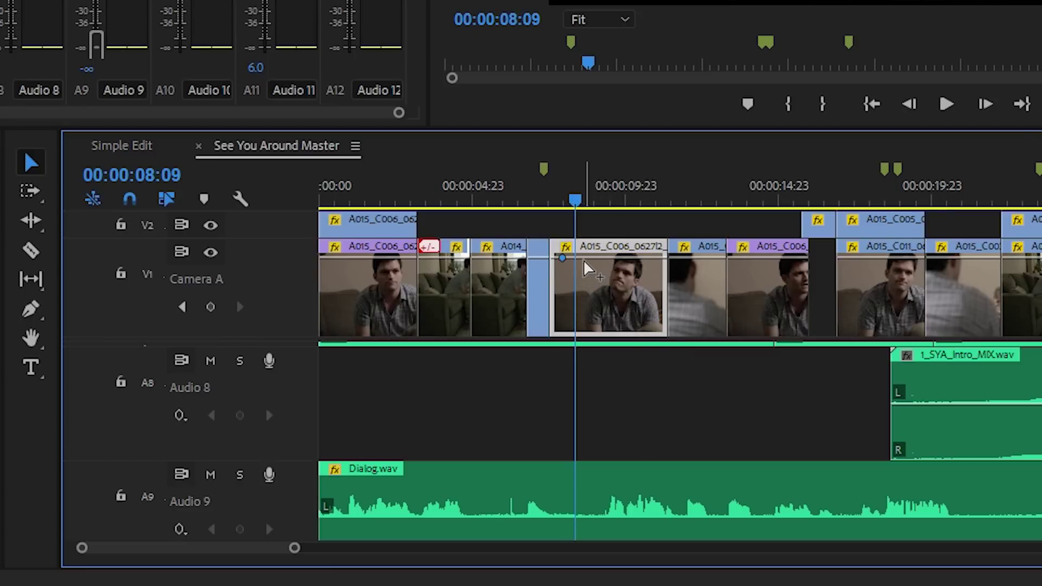
left_click(583, 258, "ctrl")
left_click(620, 258, "ctrl")
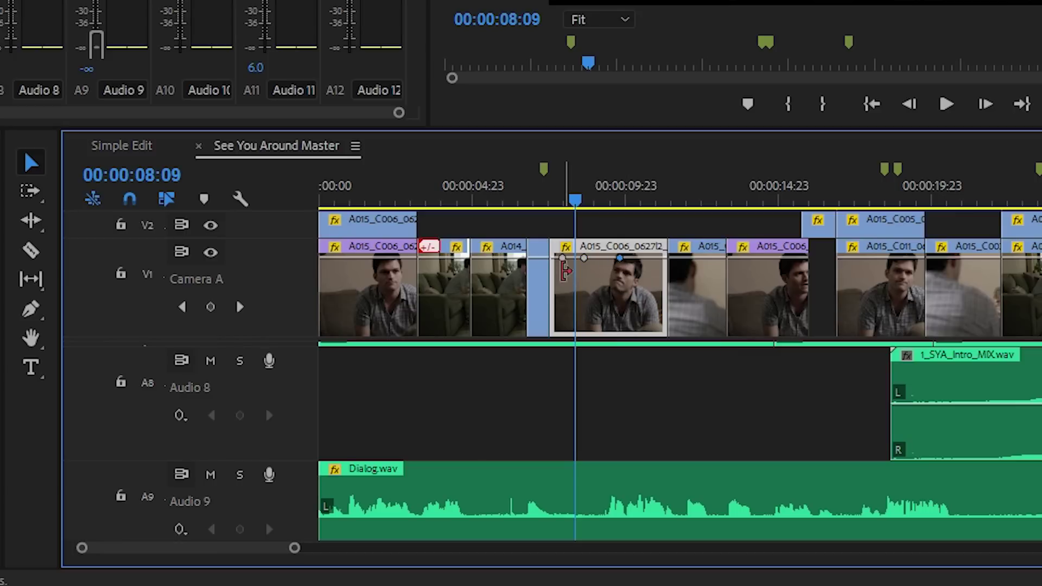
Review the clip's keyframable effect properties, select the next clip, then hide video keyframes
right_click(568, 250)
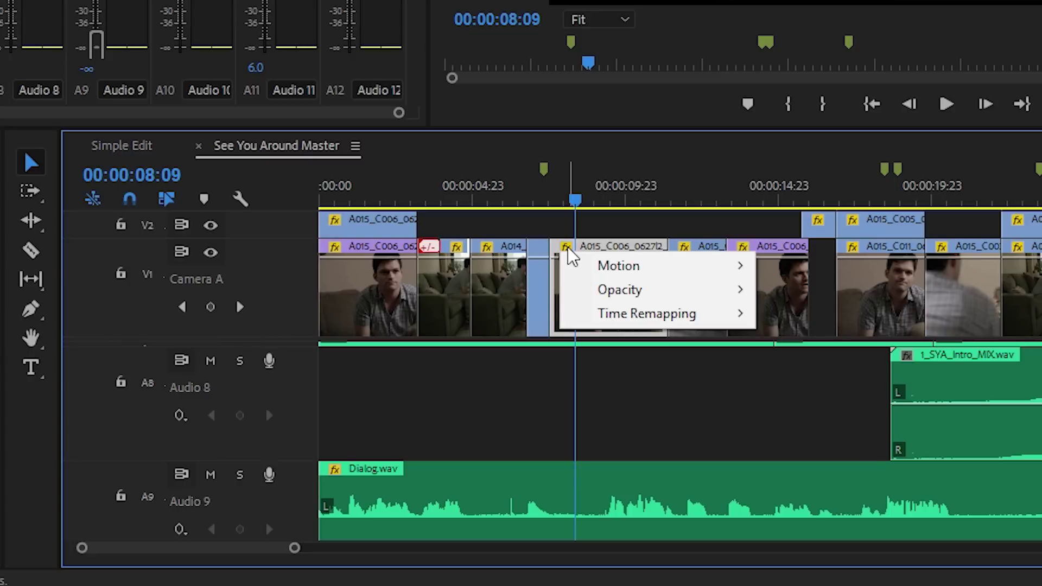
mouse_move(611, 295)
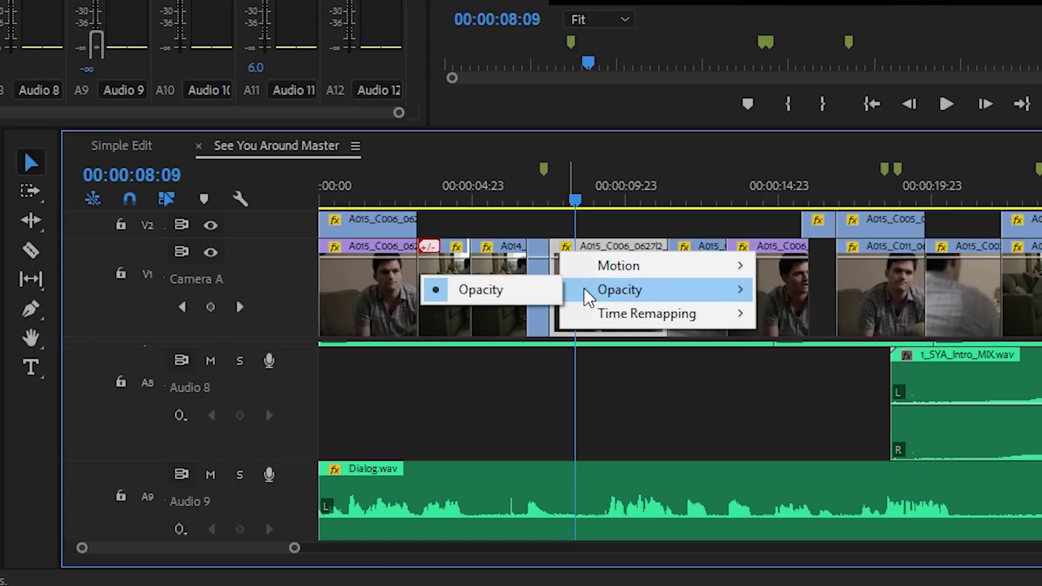
left_click(595, 234)
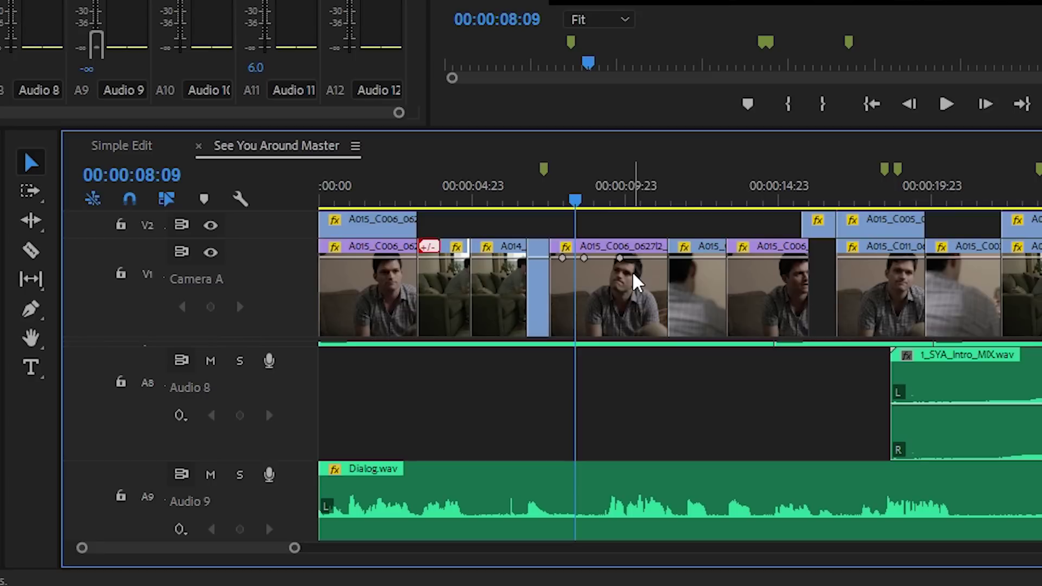
left_click(699, 253)
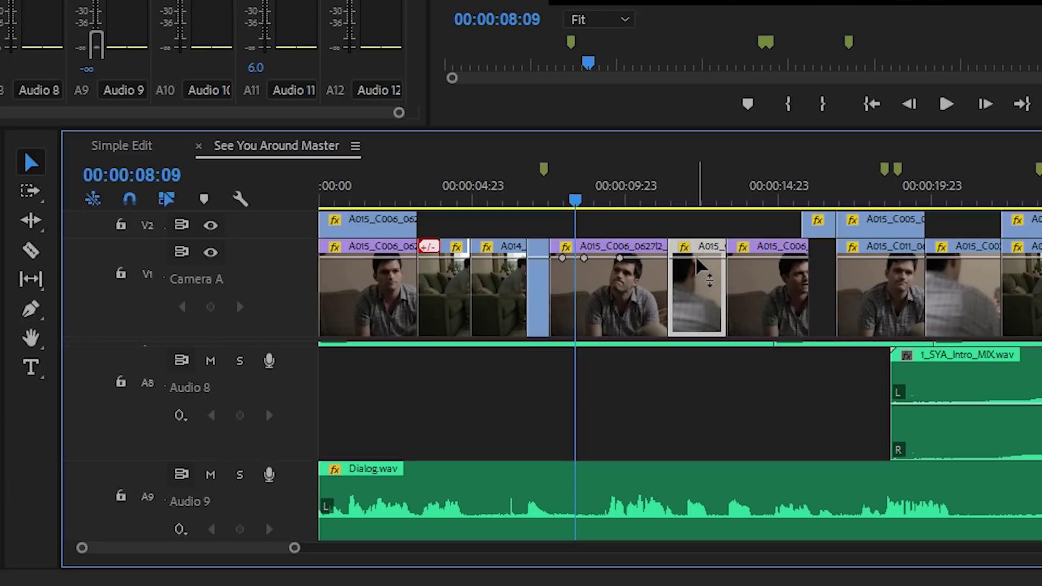
left_click(243, 200)
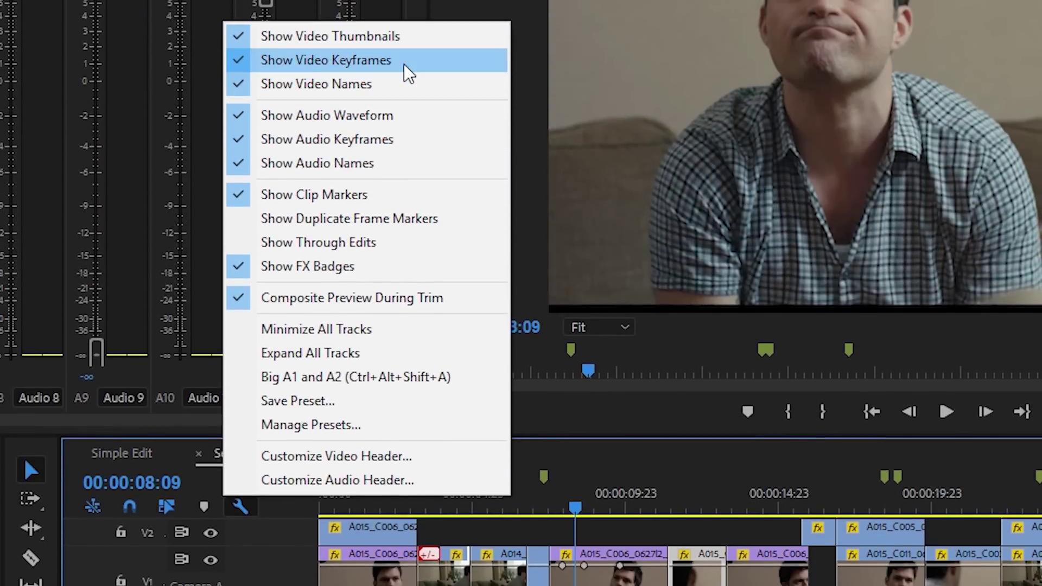
left_click(408, 65)
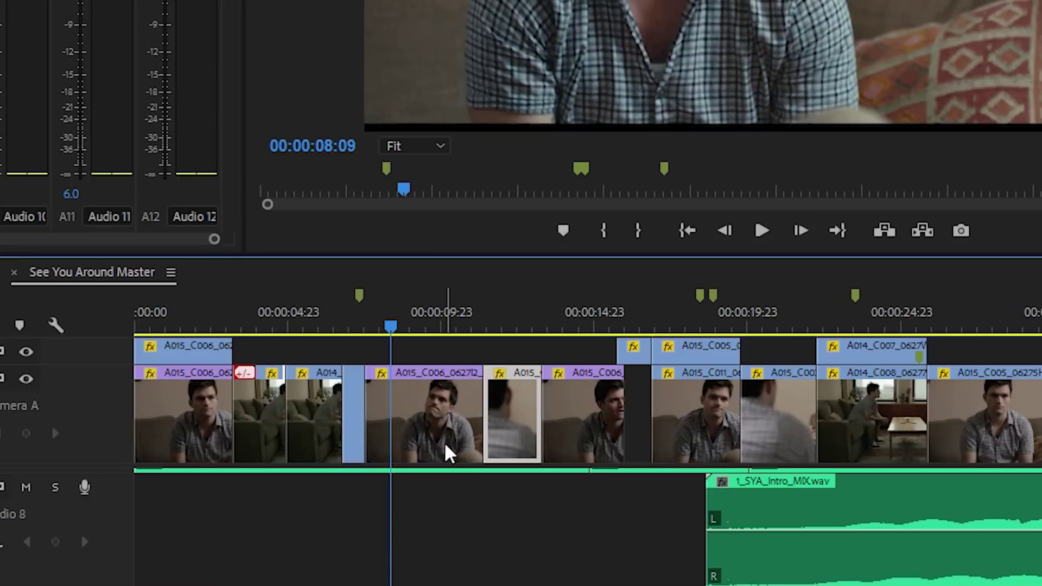
Zoom the timeline in and switch clips to Video Head and Tail Thumbnails
key("equal")
key("equal")
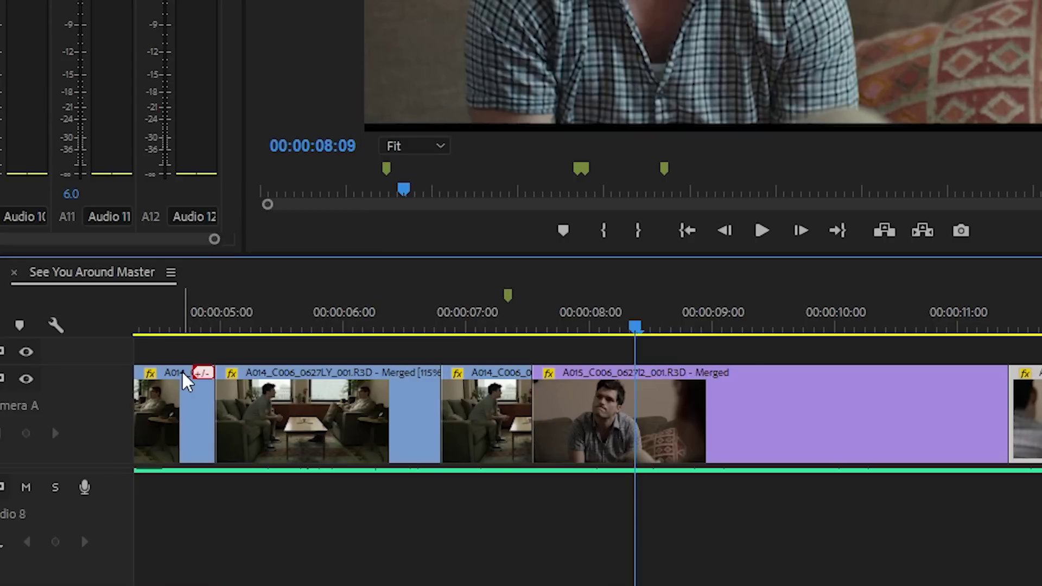
left_click(171, 273)
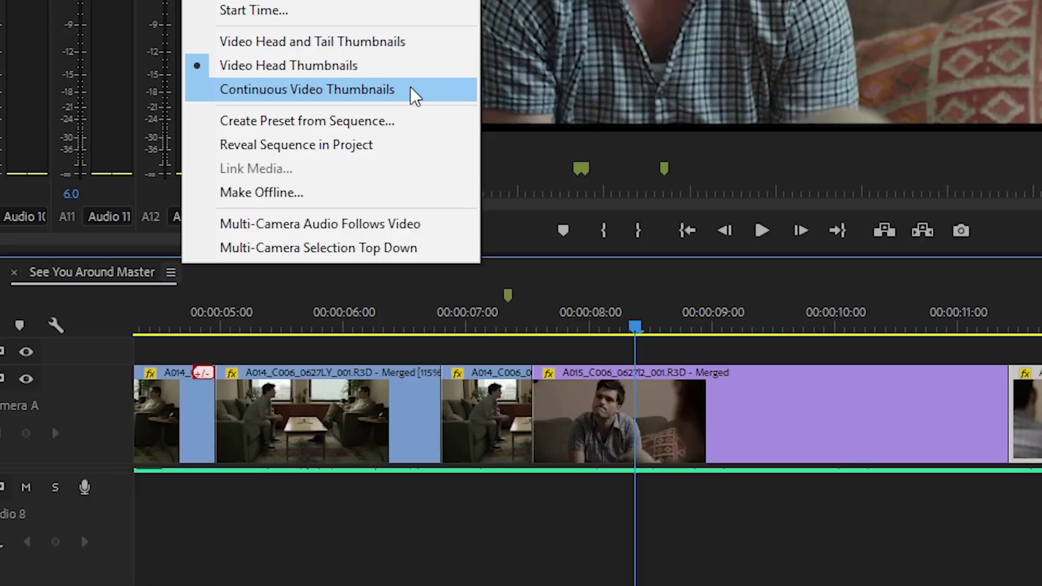
left_click(419, 47)
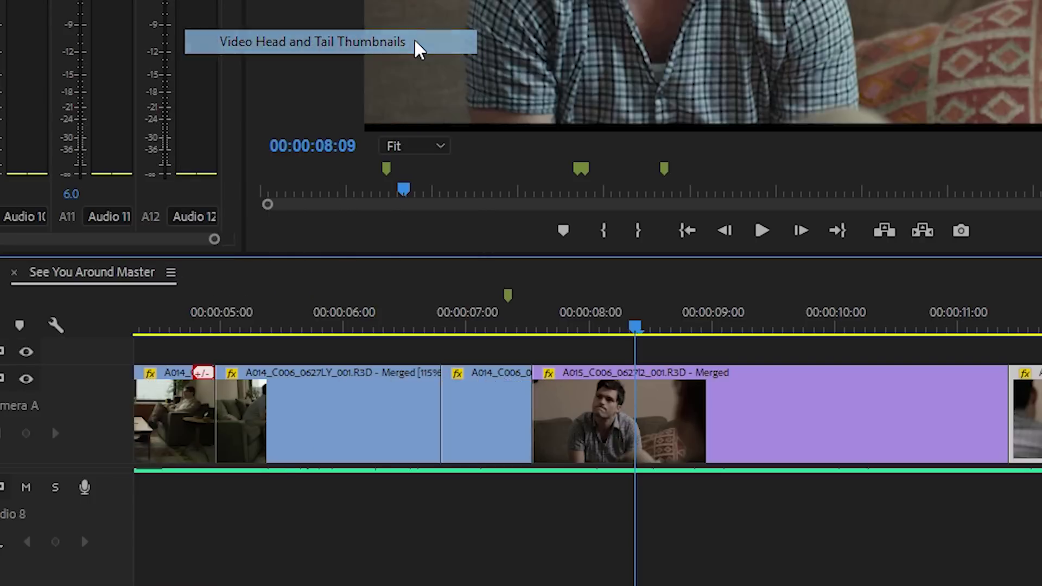
left_click(745, 411)
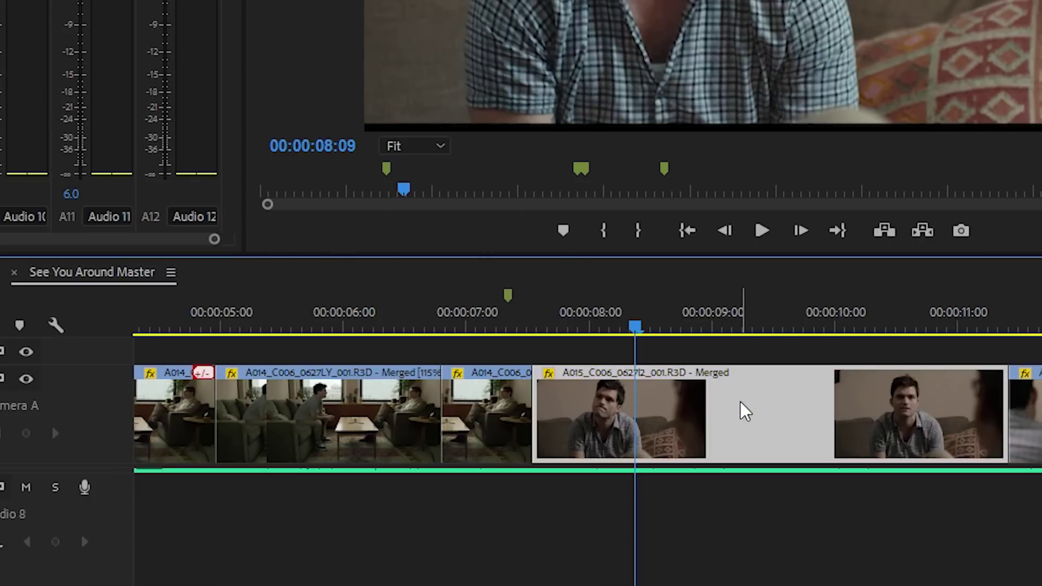